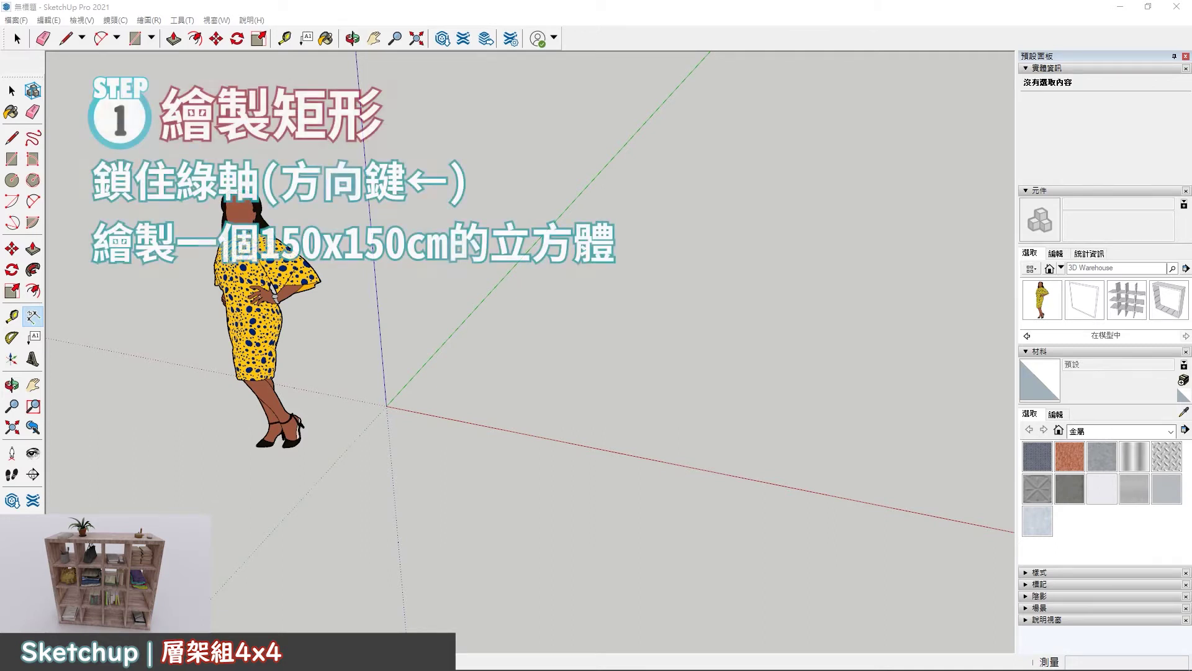
- Draw an upright 150 × 150 cm square at the origin, locked to the green axis
{"action": "left_click", "coordinate": [628, 274]}
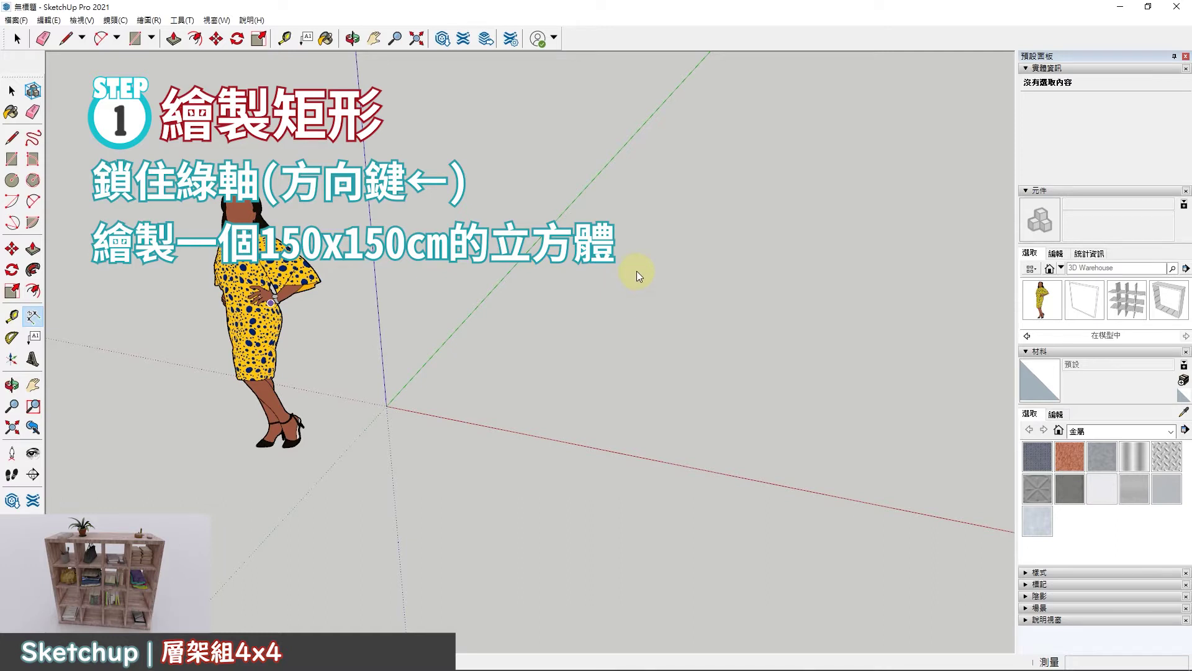
{"action": "left_click", "coordinate": [8, 164]}
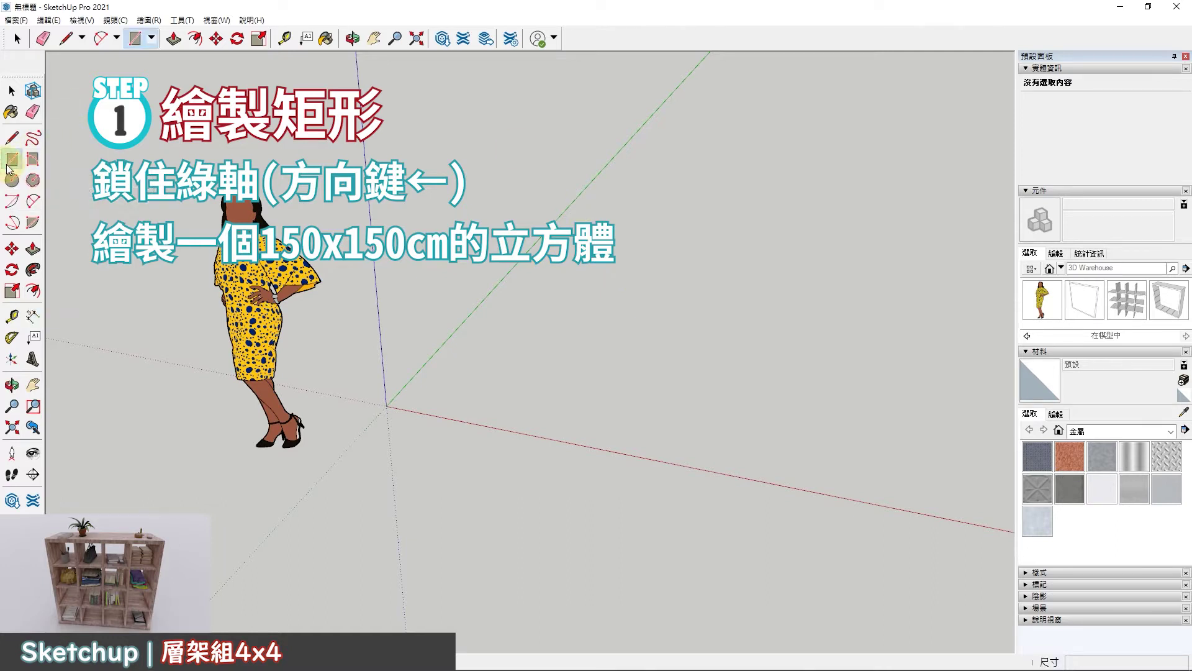
{"action": "key", "text": "Left"}
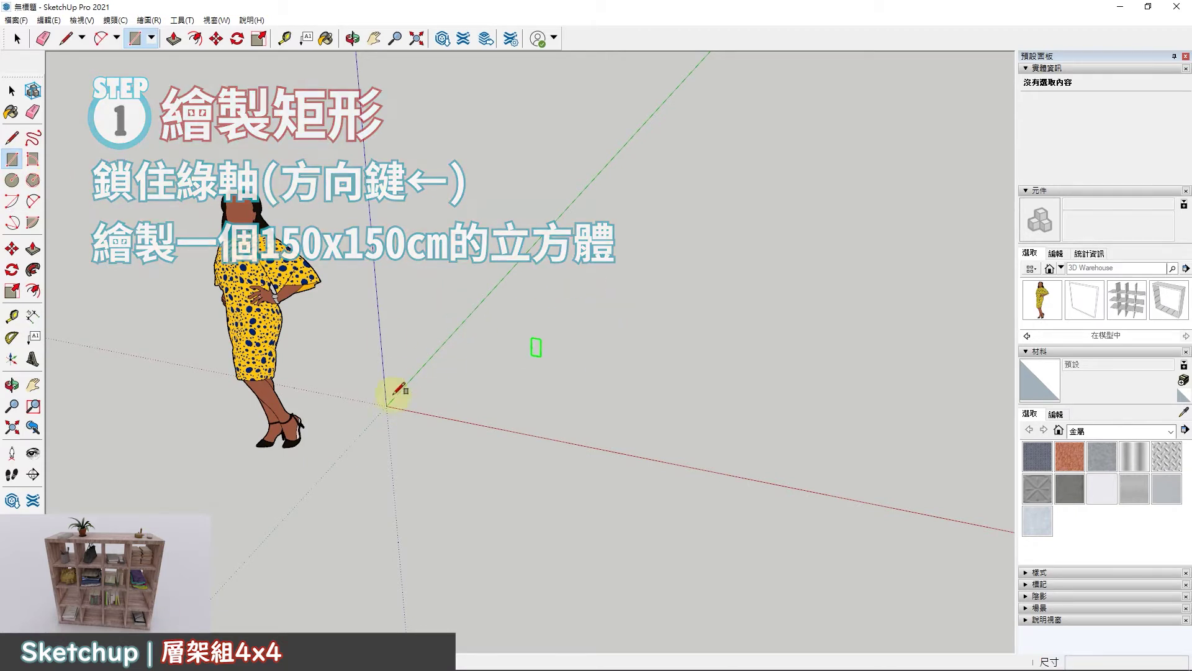
{"action": "left_click", "coordinate": [386, 405]}
{"action": "type", "text": "150,150"}
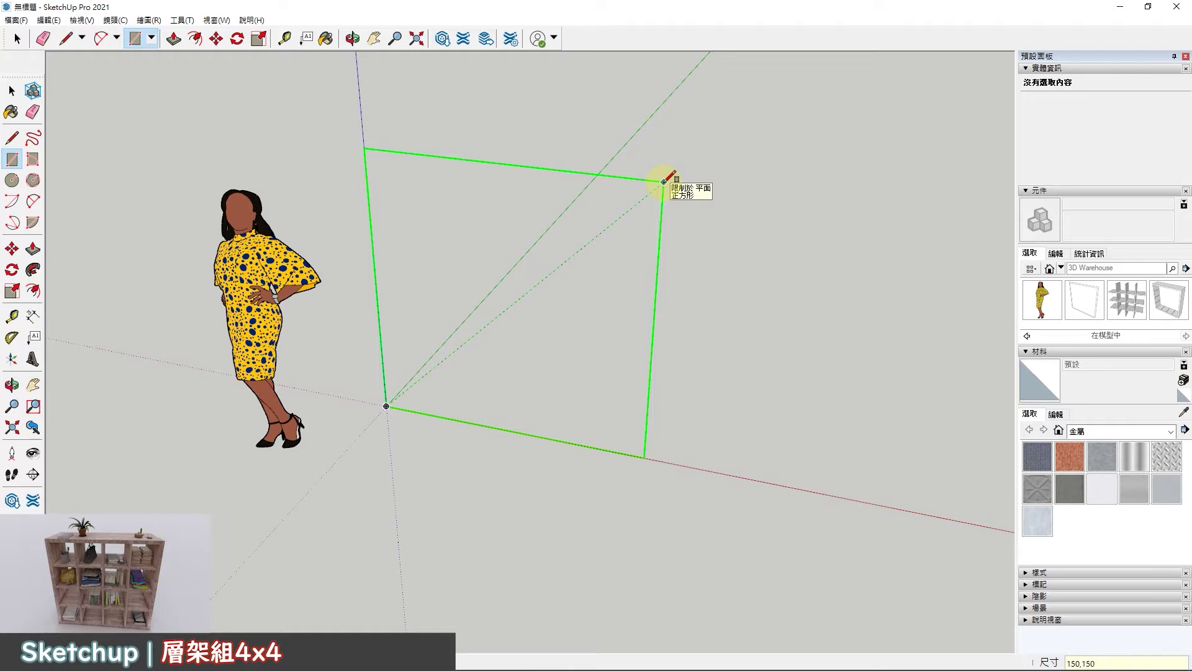
{"action": "key", "text": "Return"}
{"action": "middle_click_drag", "start_coordinate": [721, 213], "coordinate": [629, 249]}
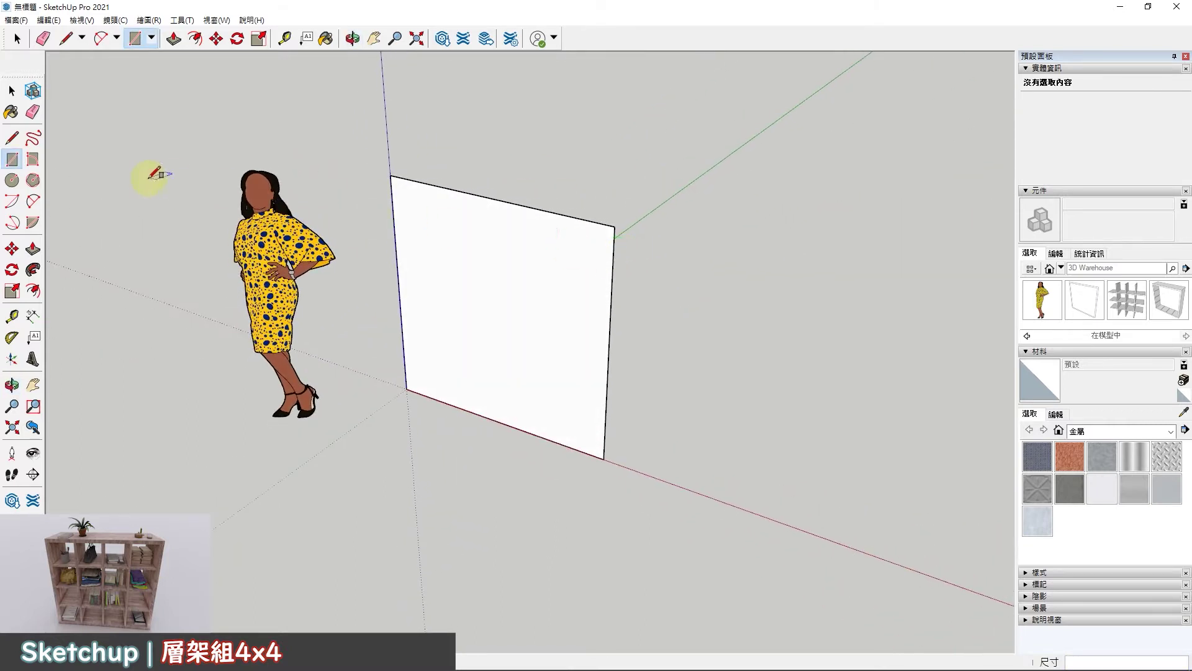
{"action": "middle_click_drag", "start_coordinate": [393, 231], "coordinate": [445, 234]}
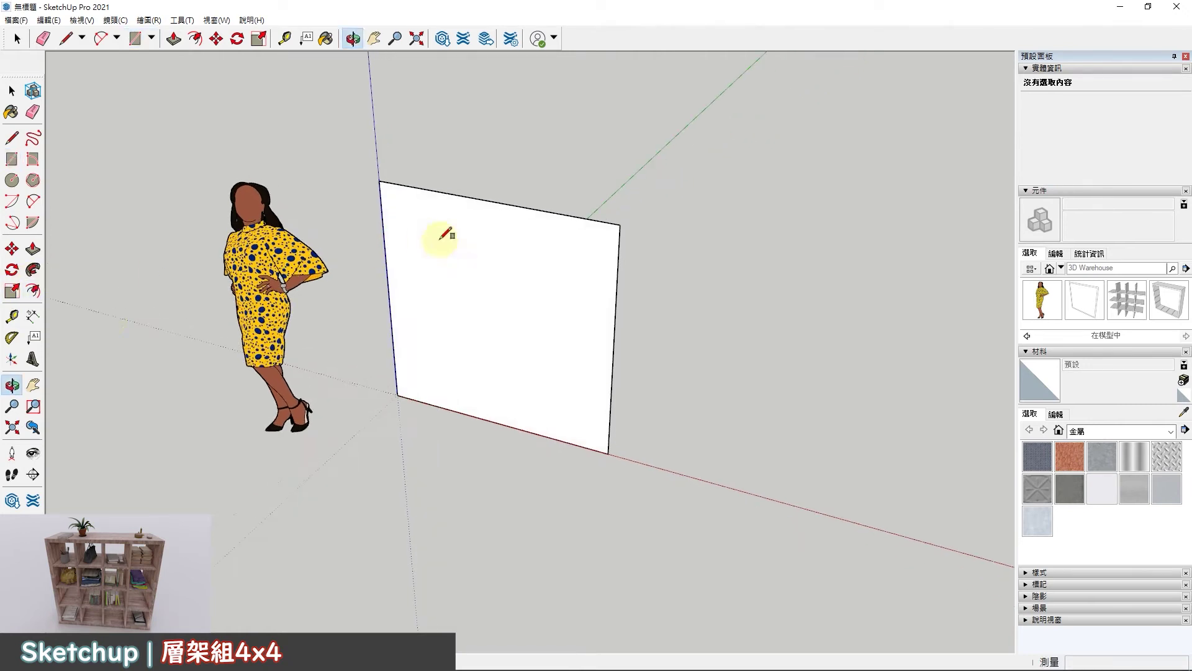
- Add 150.0 cm dimensions to the square's right and bottom edges
{"action": "left_click", "coordinate": [33, 318]}
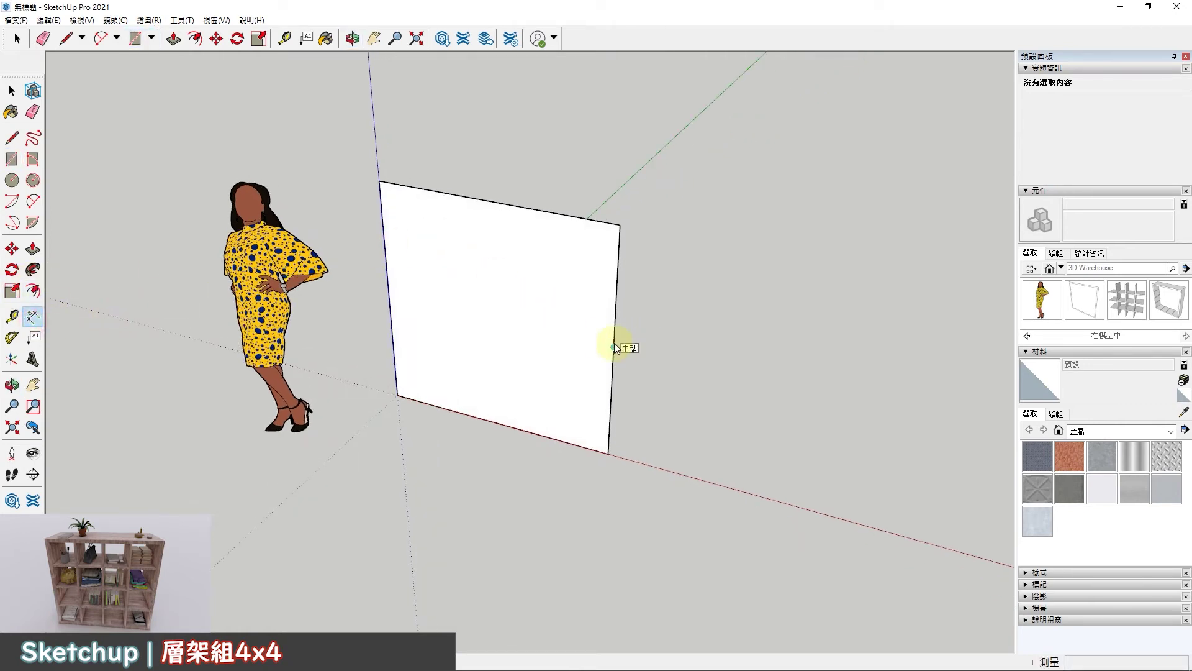
{"action": "left_click", "coordinate": [614, 325]}
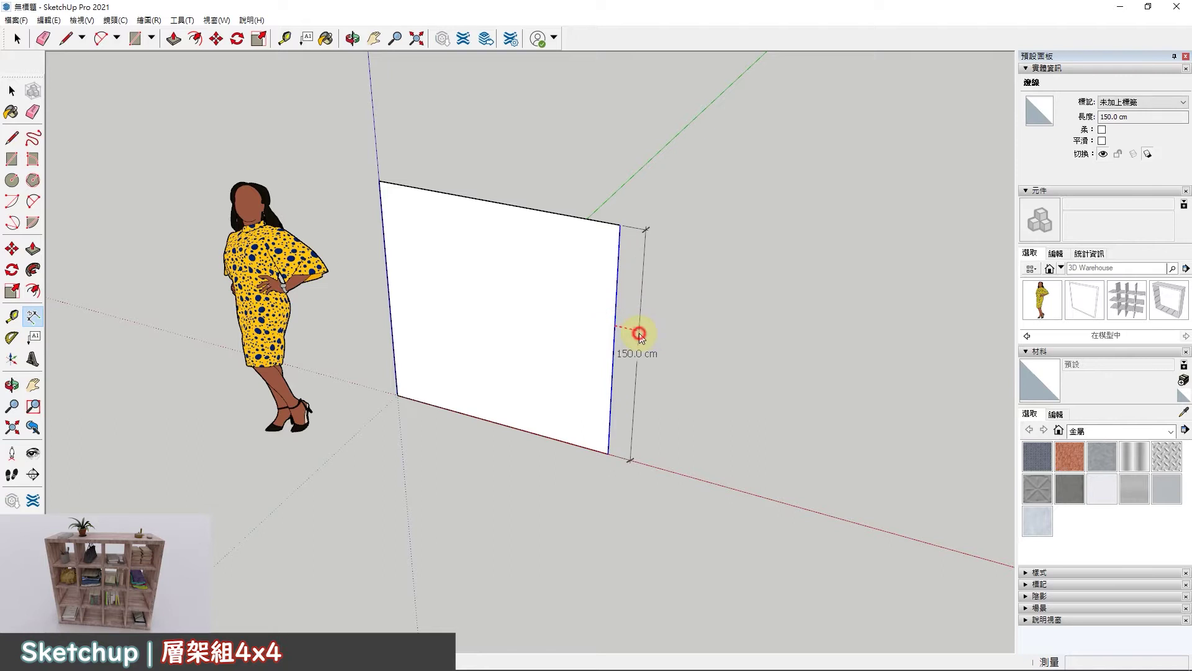
{"action": "left_click", "coordinate": [554, 437]}
{"action": "left_click", "coordinate": [551, 457]}
{"action": "middle_click_drag", "start_coordinate": [543, 226], "coordinate": [559, 226]}
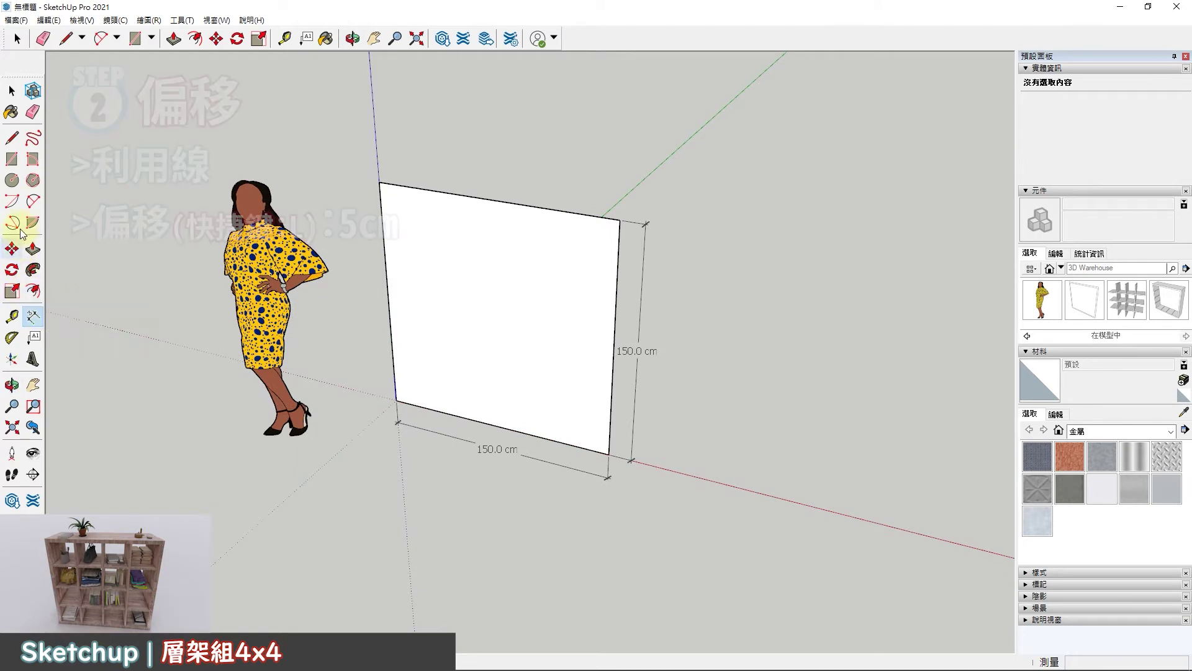
- Offset the square's outline 5 cm inward, leaving a border ring around an inner panel
{"action": "left_click", "coordinate": [33, 290]}
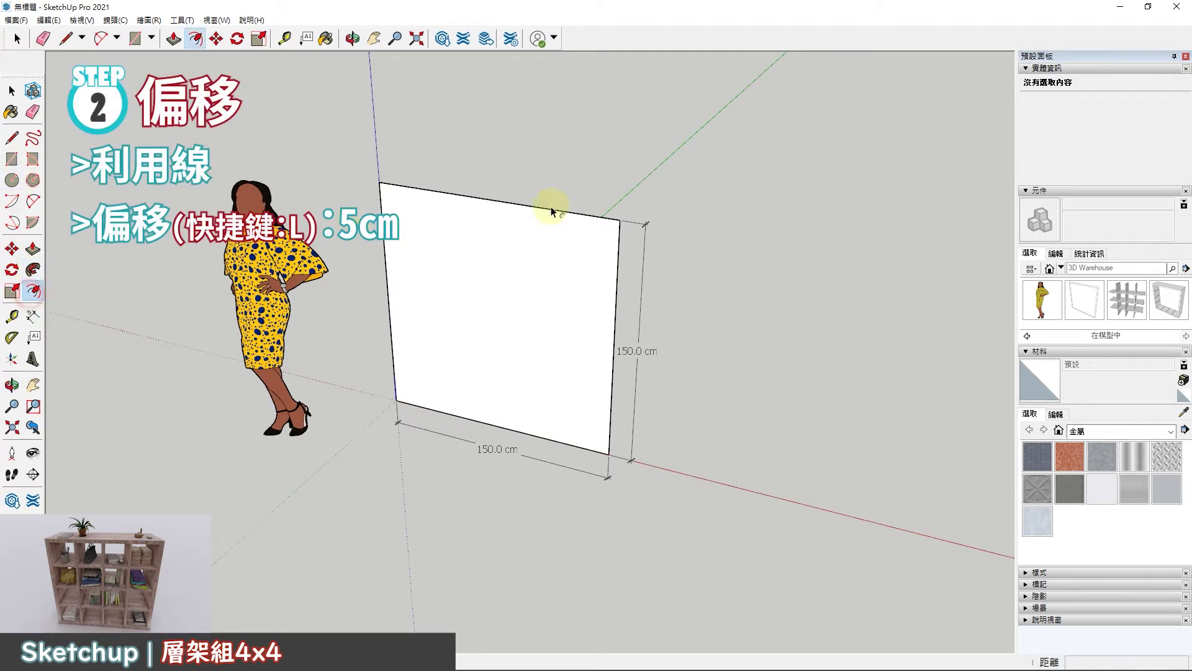
{"action": "left_click", "coordinate": [533, 224]}
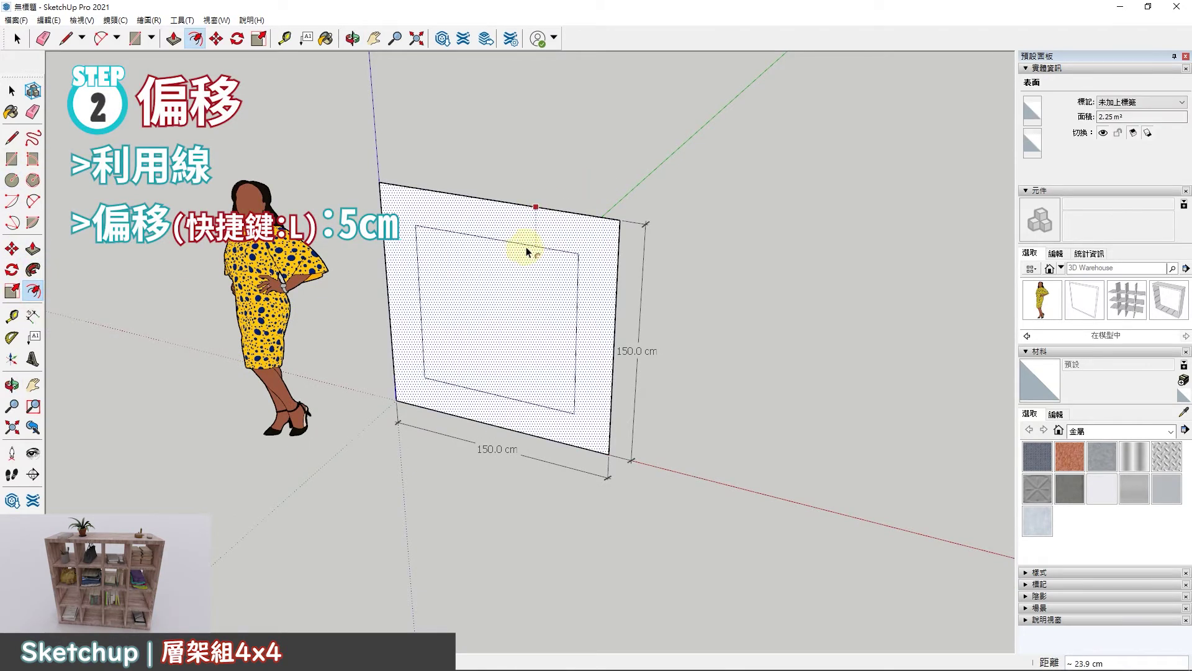
{"action": "key", "text": "Return"}
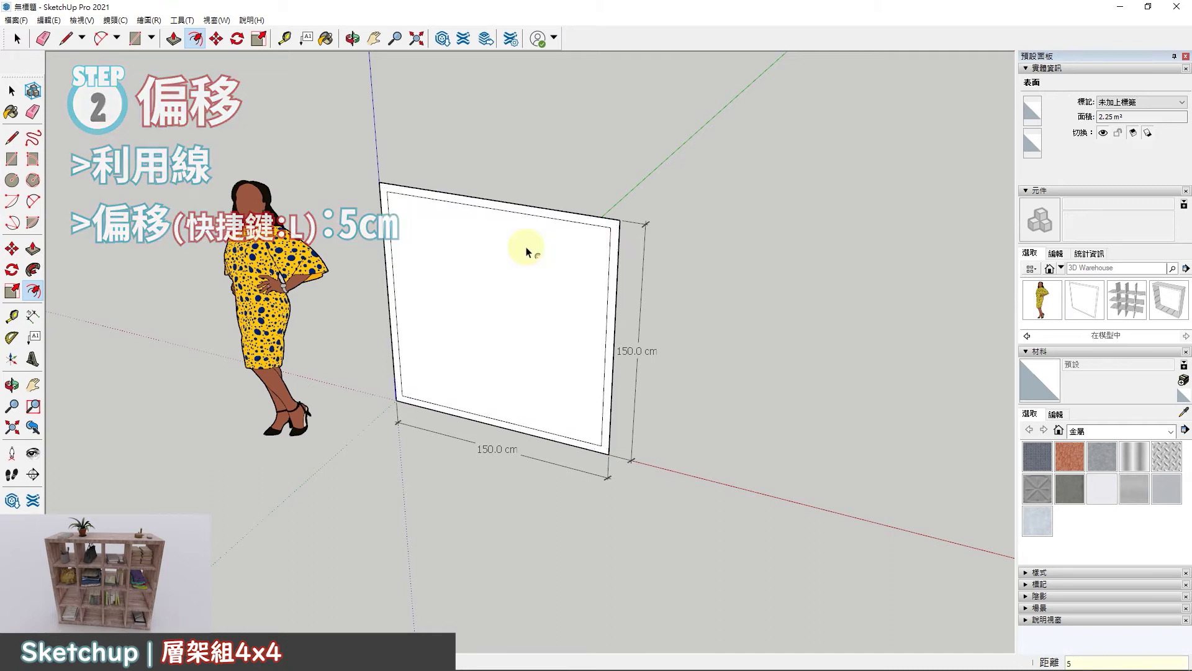
{"action": "scroll", "coordinate": [541, 280], "scroll_direction": "up", "scroll_amount": 3}
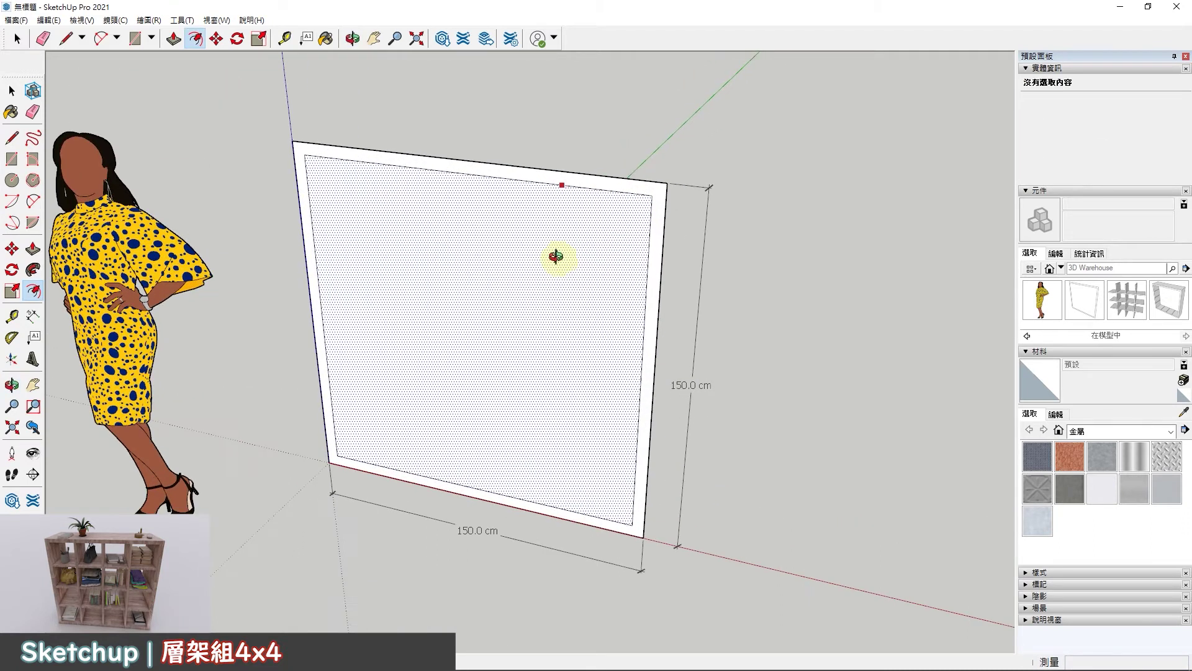
{"action": "left_click", "coordinate": [570, 246]}
{"action": "key", "text": "space"}
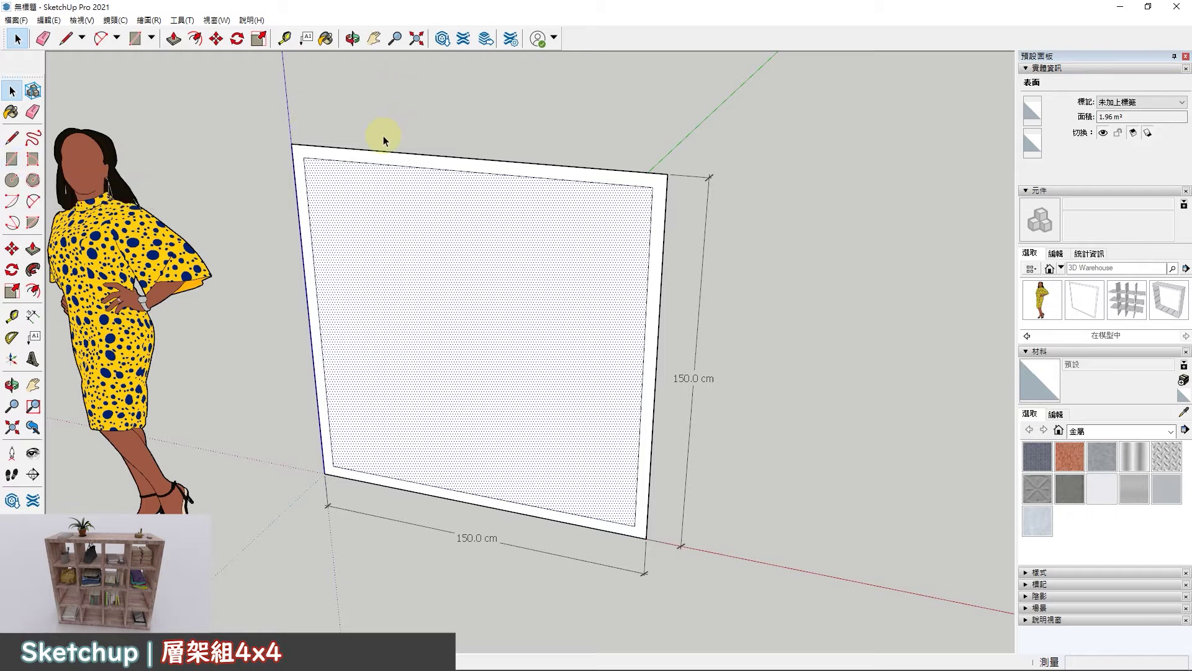
- Copy the outer border ring 100 cm away from the original square
{"action": "left_click", "coordinate": [398, 160]}
{"action": "key", "text": "m"}
{"action": "middle_click_drag", "start_coordinate": [471, 208], "coordinate": [676, 370]}
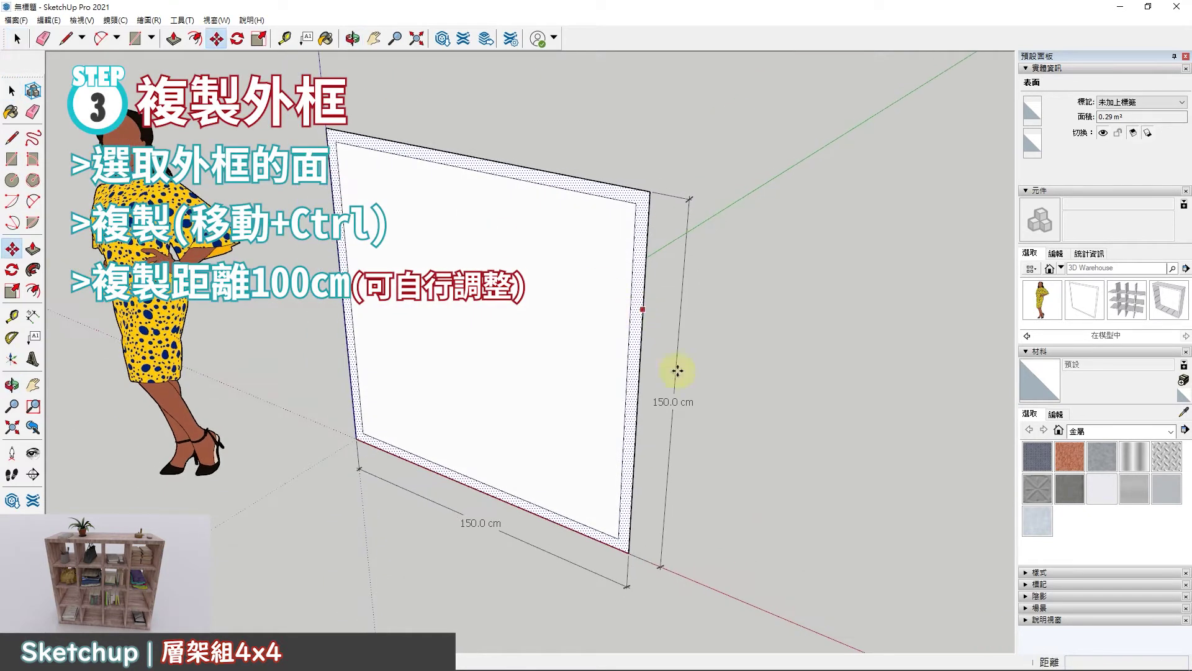
{"action": "left_click", "coordinate": [685, 521]}
{"action": "key", "text": "ctrl"}
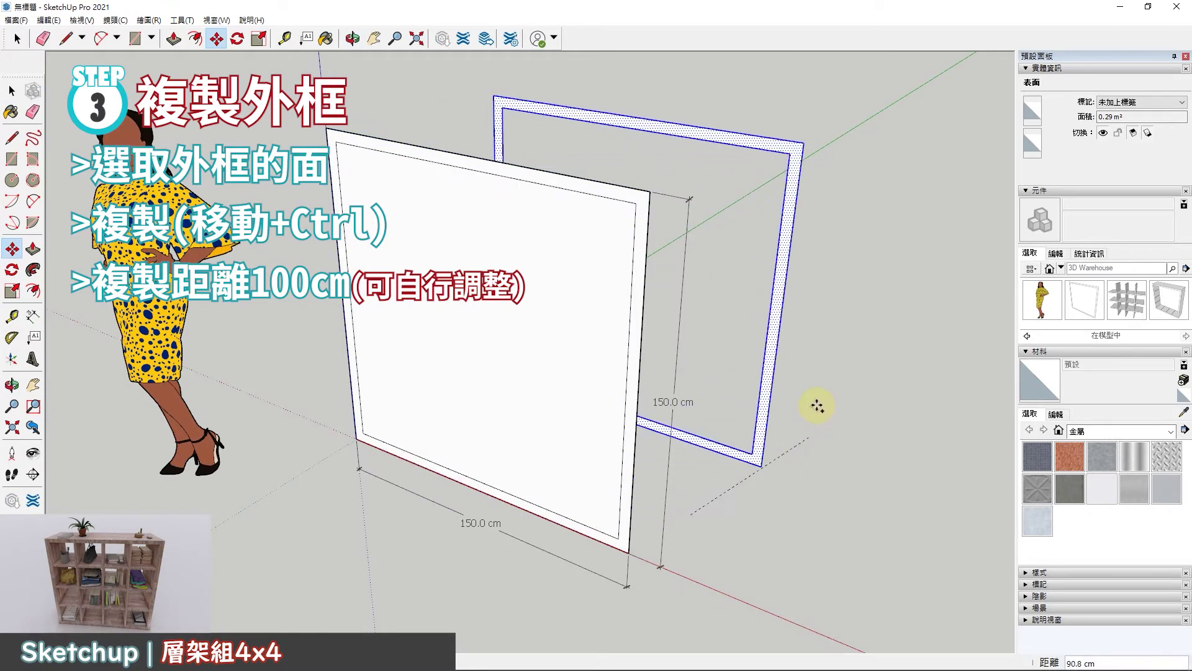
{"action": "type", "text": "10"}
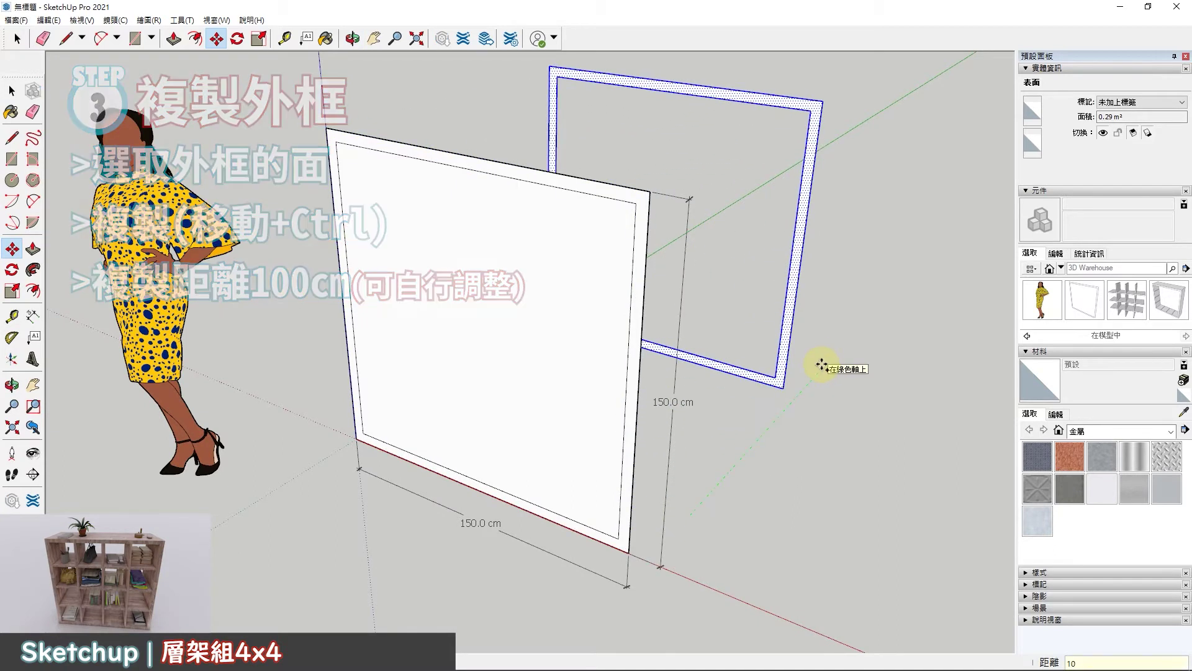
{"action": "type", "text": "0"}
{"action": "key", "text": "Return"}
{"action": "mouse_move", "coordinate": [793, 380]}
{"action": "middle_mouse_down"}
{"action": "mouse_move", "coordinate": [566, 458]}
{"action": "mouse_move", "coordinate": [723, 442]}
{"action": "middle_mouse_up"}
- Push/pull the copied ring 40 cm deep and make it the component 外框
{"action": "key", "text": "p"}
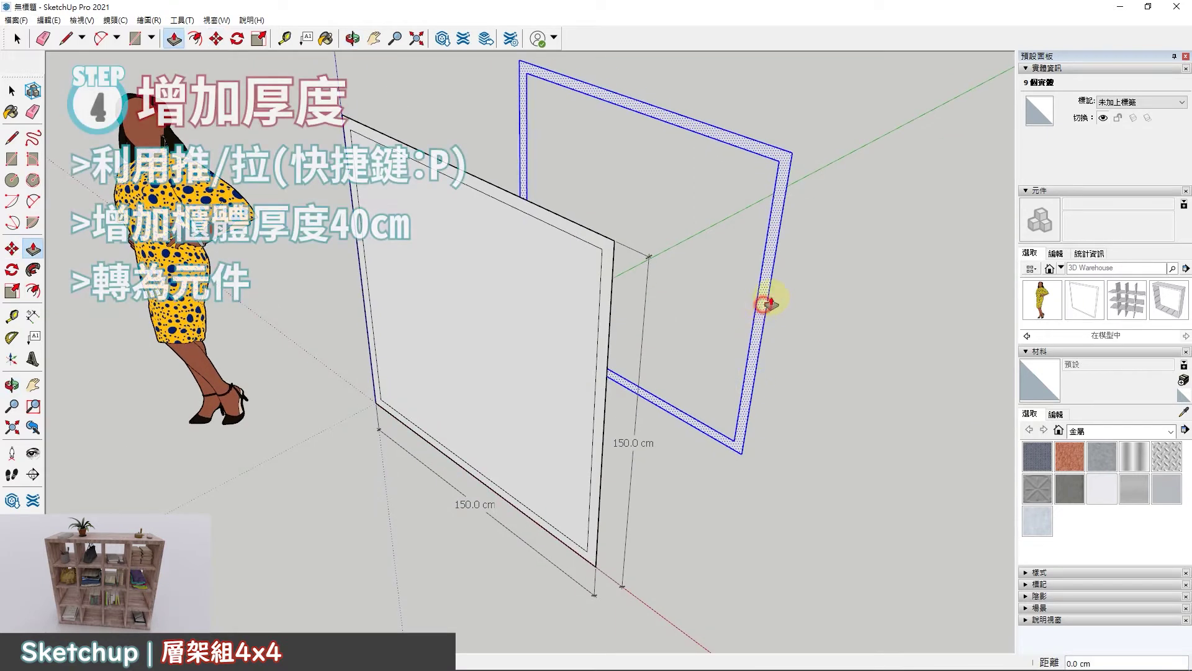
{"action": "left_click", "coordinate": [764, 304]}
{"action": "type", "text": "40"}
{"action": "key", "text": "Return"}
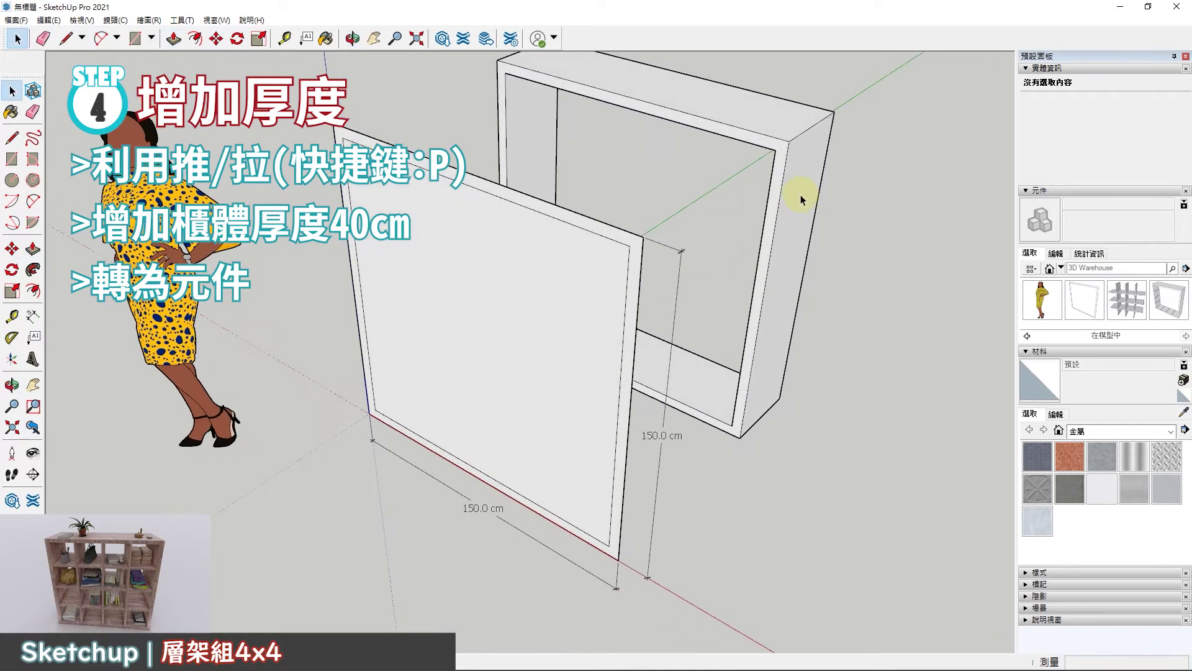
{"action": "triple_click", "coordinate": [801, 196]}
{"action": "key", "text": "g"}
{"action": "type", "text": "外框"}
{"action": "key", "text": "Return"}
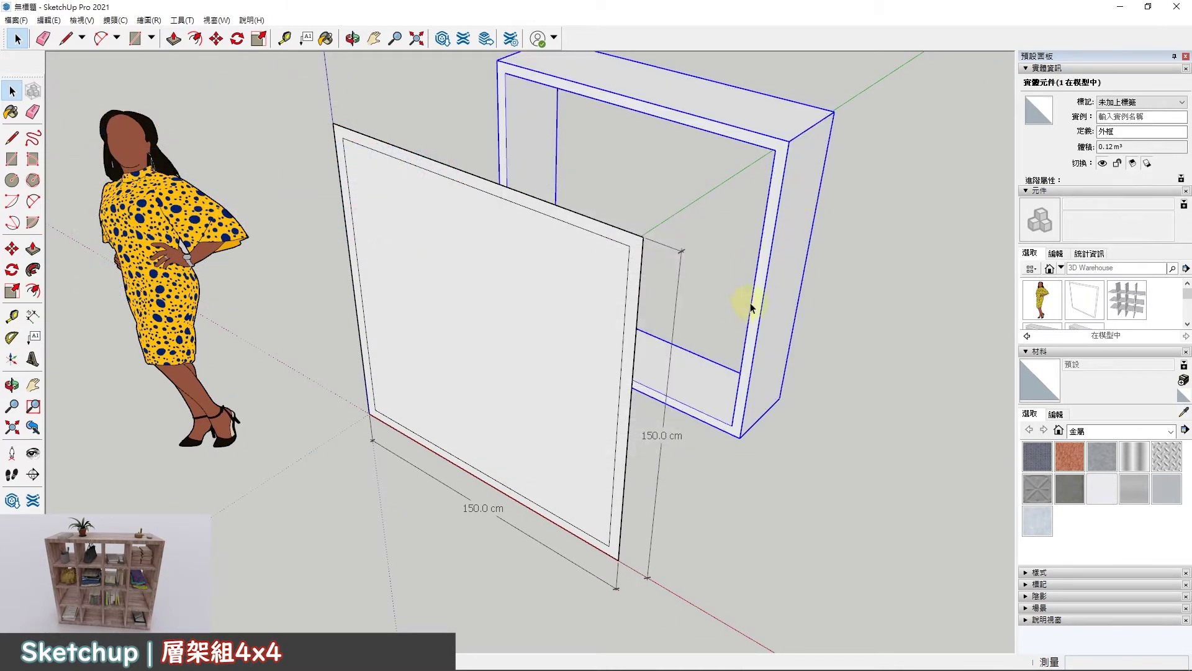
{"action": "left_click", "coordinate": [32, 316]}
- Dimension the frame's 40 cm depth and 150 cm height
{"action": "left_click", "coordinate": [788, 142]}
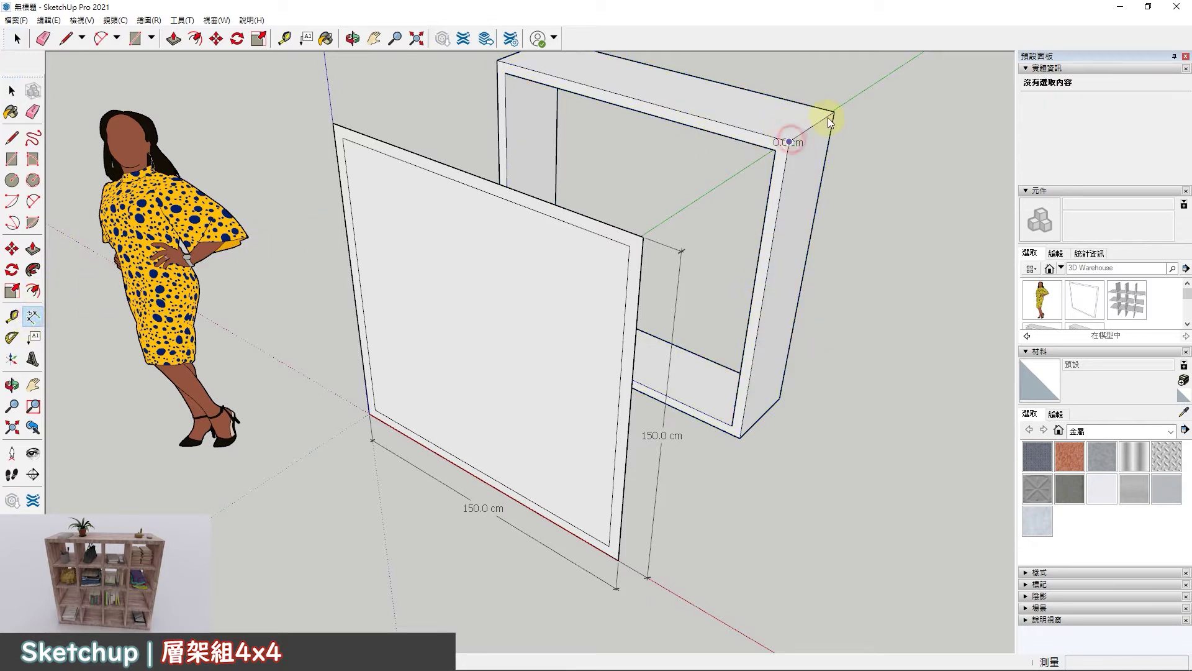
{"action": "left_click", "coordinate": [831, 113]}
{"action": "left_click", "coordinate": [872, 132]}
{"action": "mouse_move", "coordinate": [876, 157]}
{"action": "middle_mouse_down"}
{"action": "mouse_move", "coordinate": [827, 195]}
{"action": "mouse_move", "coordinate": [810, 160]}
{"action": "middle_mouse_up"}
{"action": "left_click", "coordinate": [797, 150]}
{"action": "left_click", "coordinate": [748, 456]}
{"action": "left_click", "coordinate": [789, 483]}
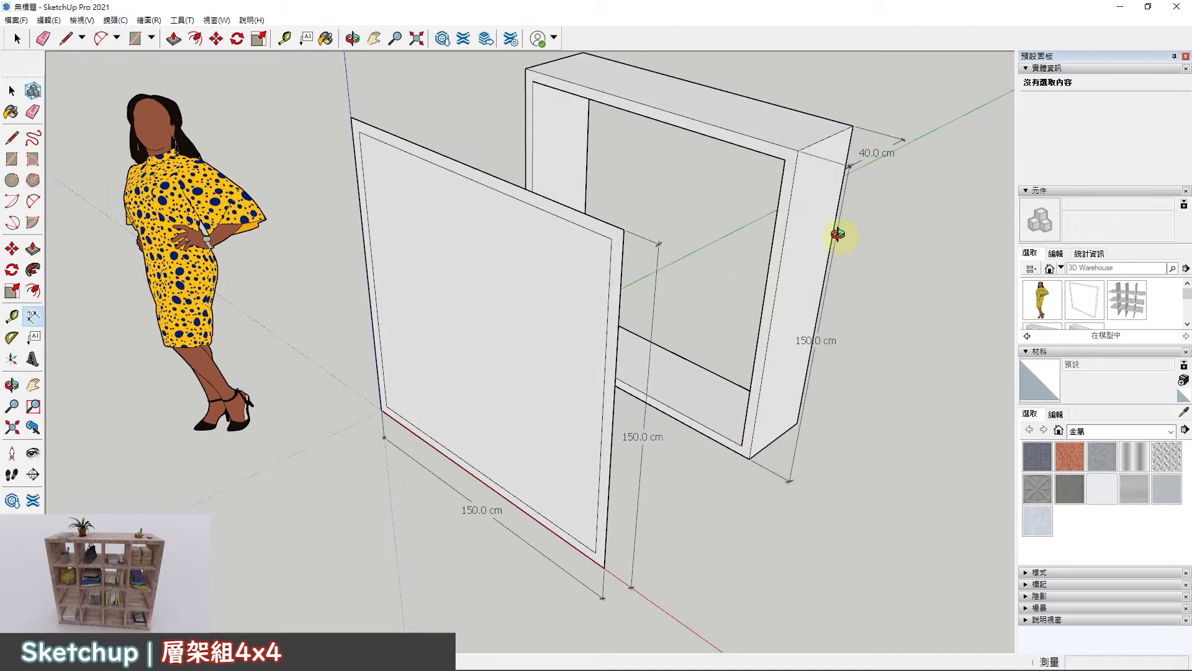
- Add the 150 cm width dimension across the top of the frame
{"action": "middle_click_drag", "start_coordinate": [869, 231], "coordinate": [760, 155]}
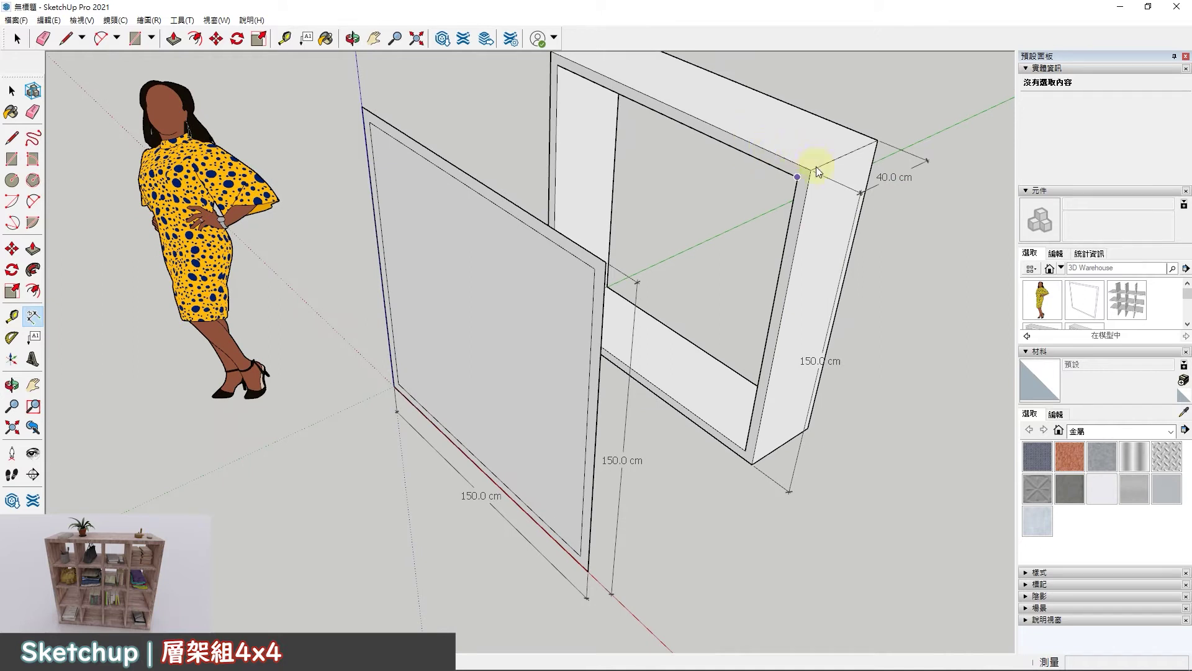
{"action": "middle_click_drag", "start_coordinate": [754, 128], "coordinate": [634, 77]}
{"action": "left_click", "coordinate": [593, 67]}
{"action": "middle_click_drag", "start_coordinate": [628, 118], "coordinate": [687, 120]}
{"action": "left_click", "coordinate": [585, 122]}
{"action": "key", "text": "space"}
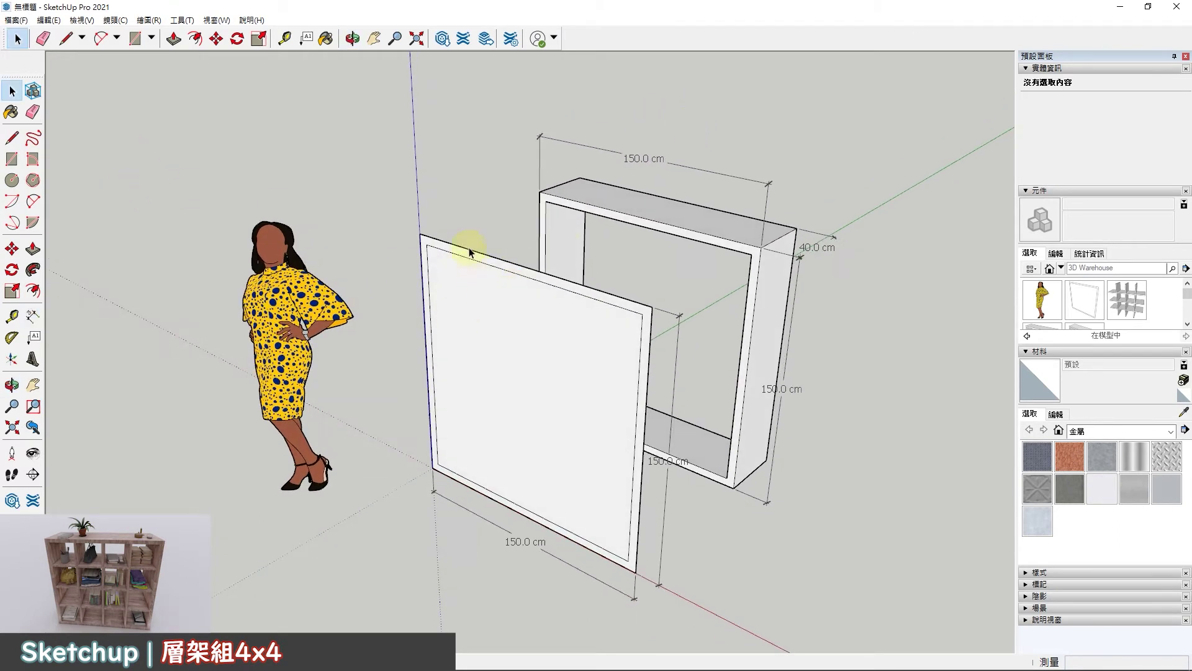
- Draw a 33 × 33 cm square at the inner panel's top-left corner and select it
{"action": "left_click", "coordinate": [464, 253]}
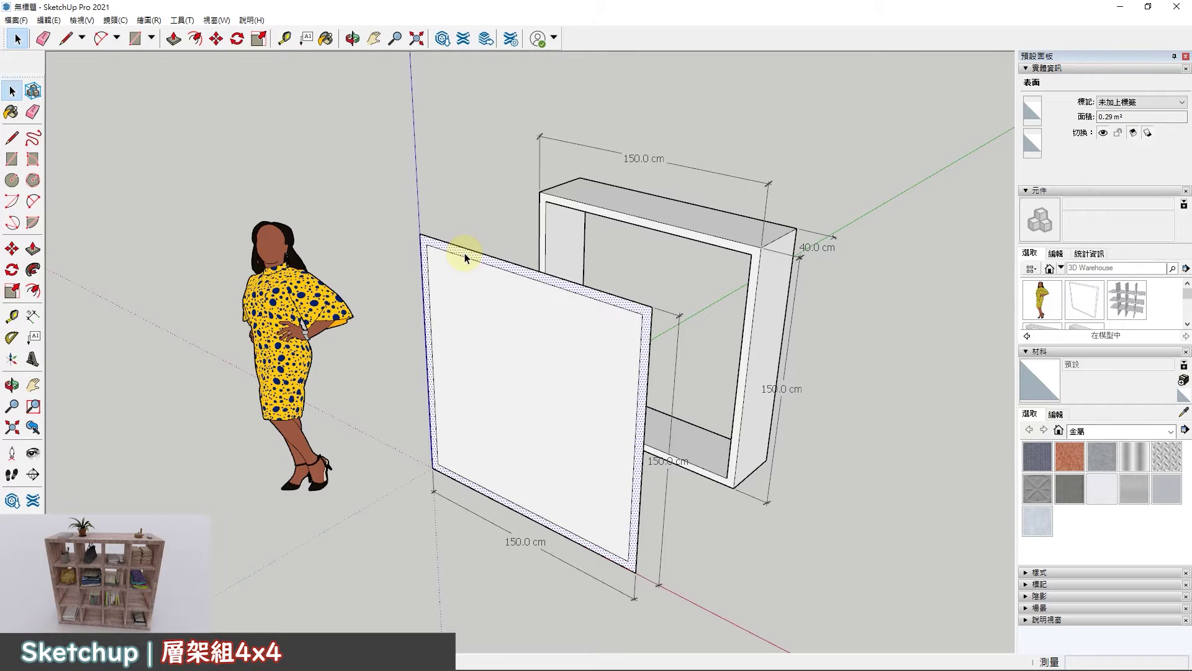
{"action": "left_click", "coordinate": [465, 274]}
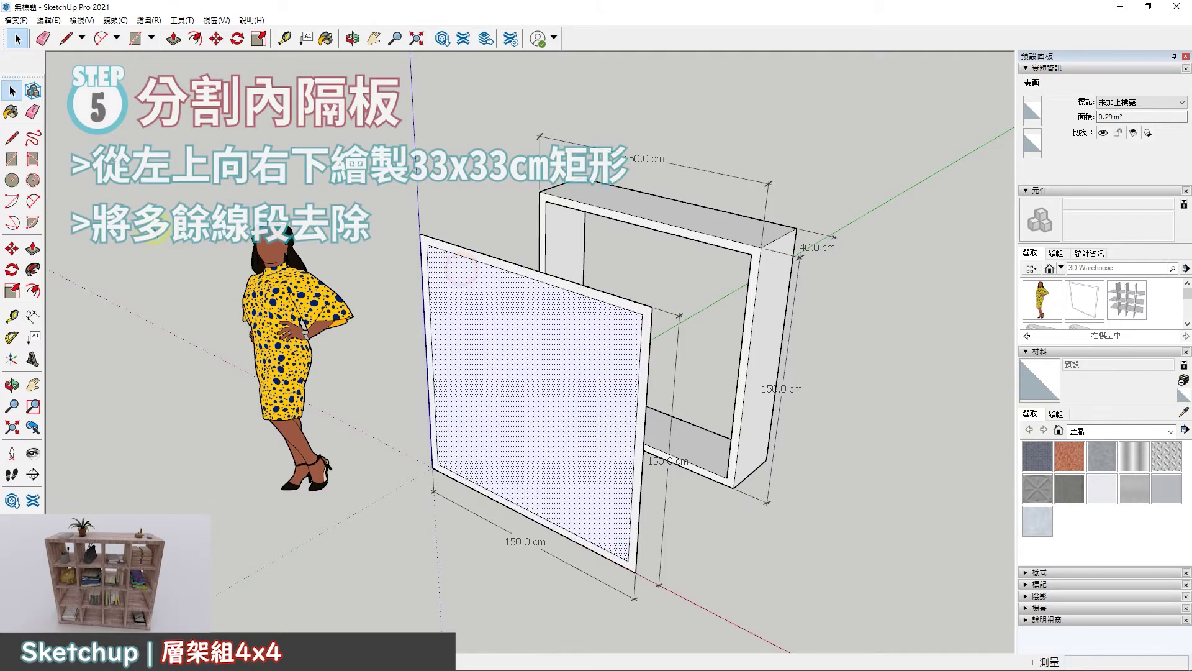
{"action": "left_click", "coordinate": [12, 160]}
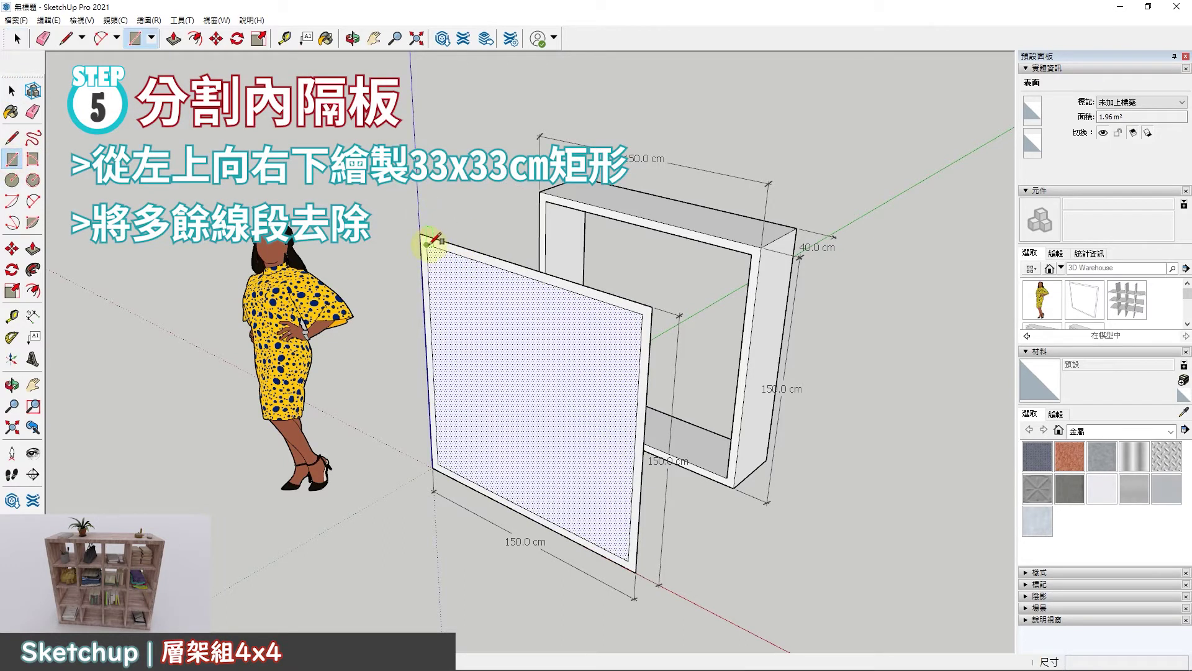
{"action": "left_click", "coordinate": [427, 244]}
{"action": "type", "text": "33,33"}
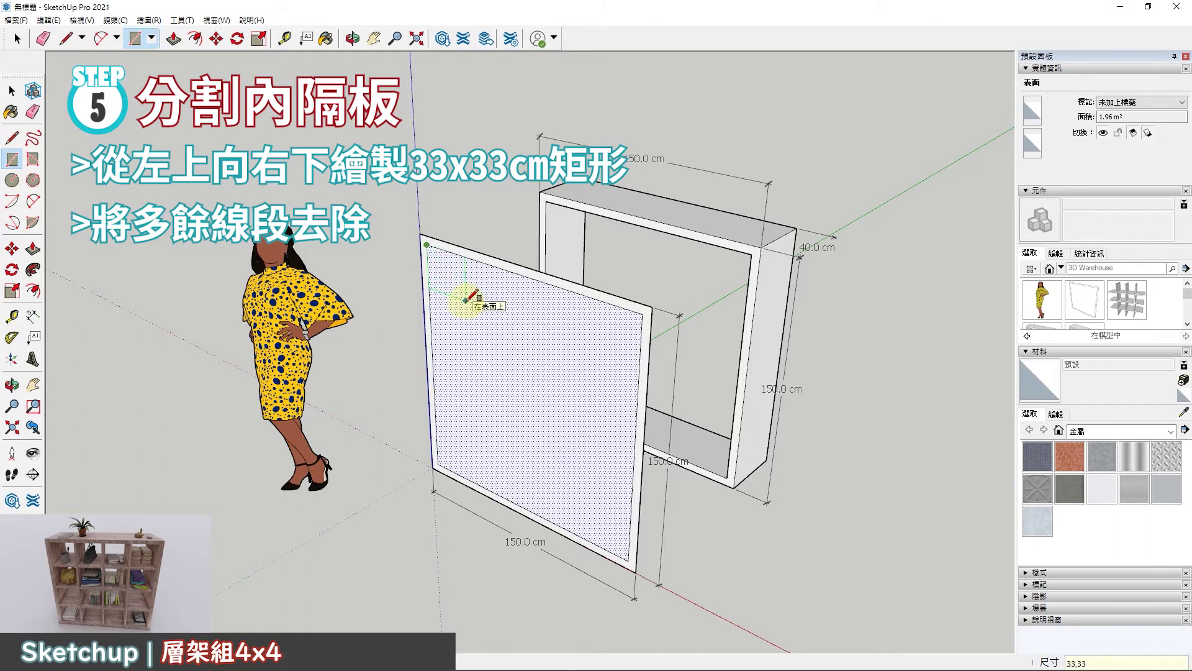
{"action": "key", "text": "Return"}
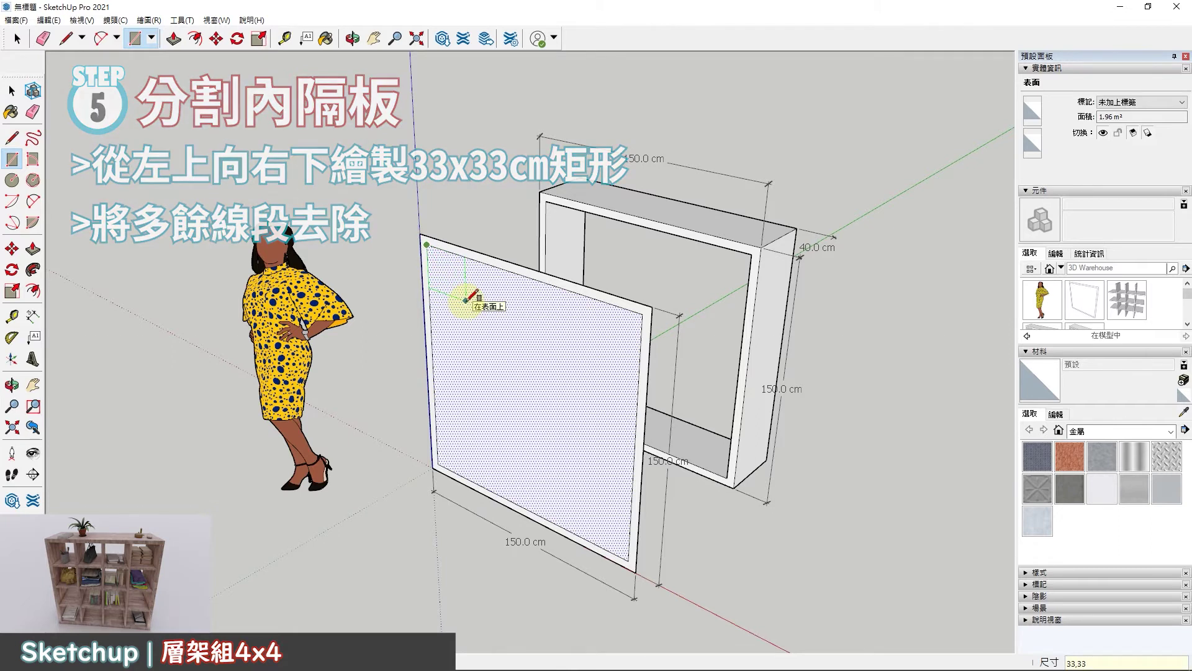
{"action": "middle_click_drag", "start_coordinate": [467, 297], "coordinate": [571, 289]}
{"action": "key", "text": "space"}
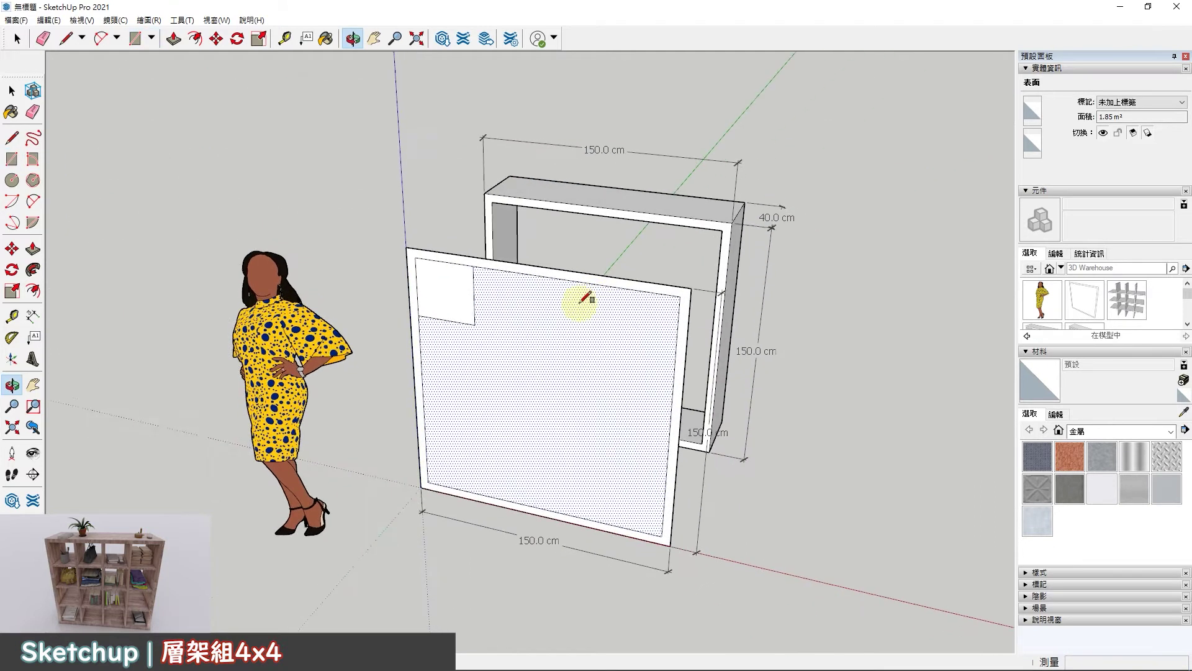
{"action": "scroll", "coordinate": [426, 314], "scroll_direction": "up", "scroll_amount": 3}
{"action": "left_click", "coordinate": [474, 277]}
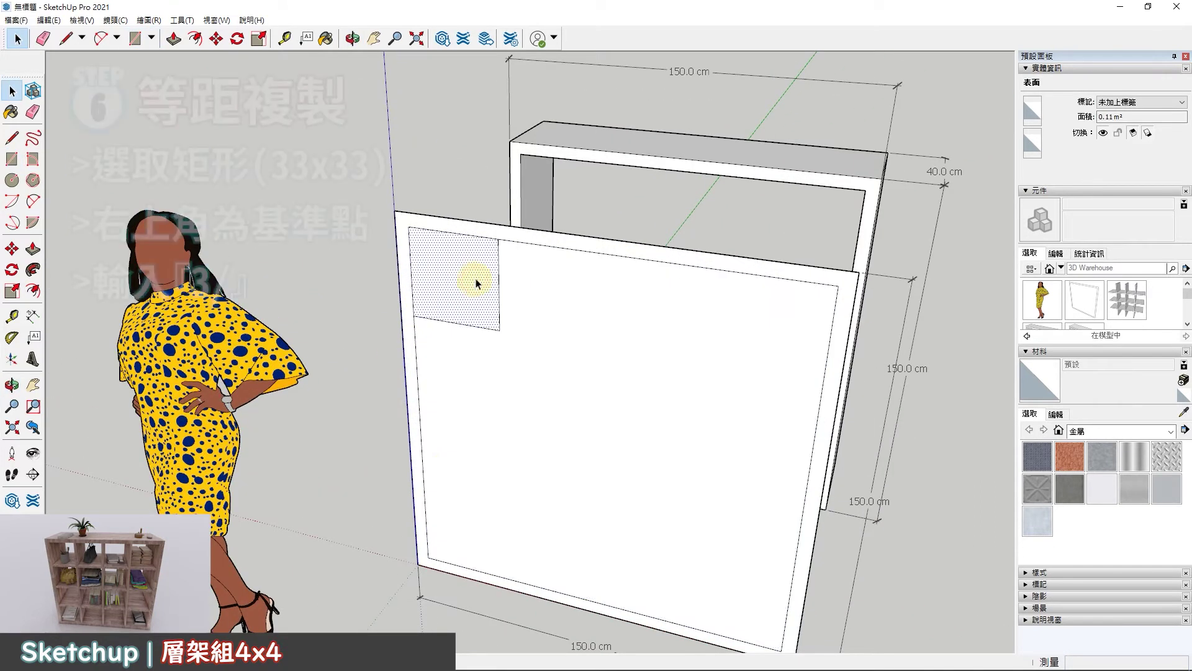
- Copy the square to the top-right corner with 3/ for a top row of four squares
{"action": "key", "text": "m"}
{"action": "left_click", "coordinate": [499, 238]}
{"action": "key", "text": "ctrl"}
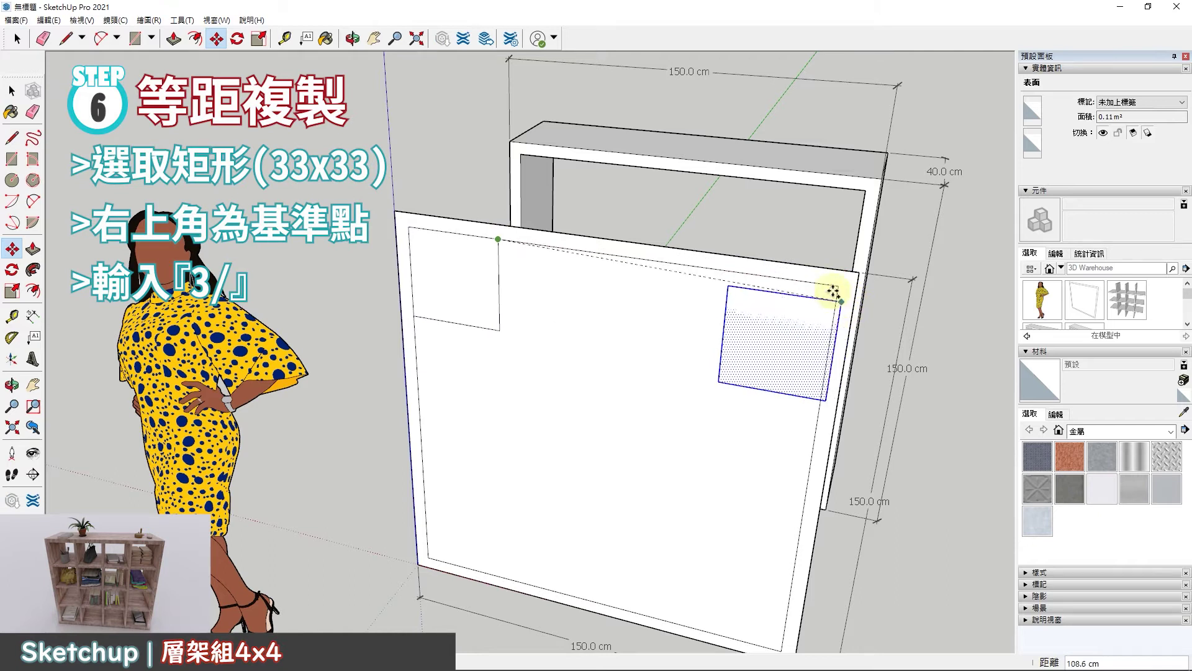
{"action": "left_click", "coordinate": [833, 287]}
{"action": "type", "text": "3/"}
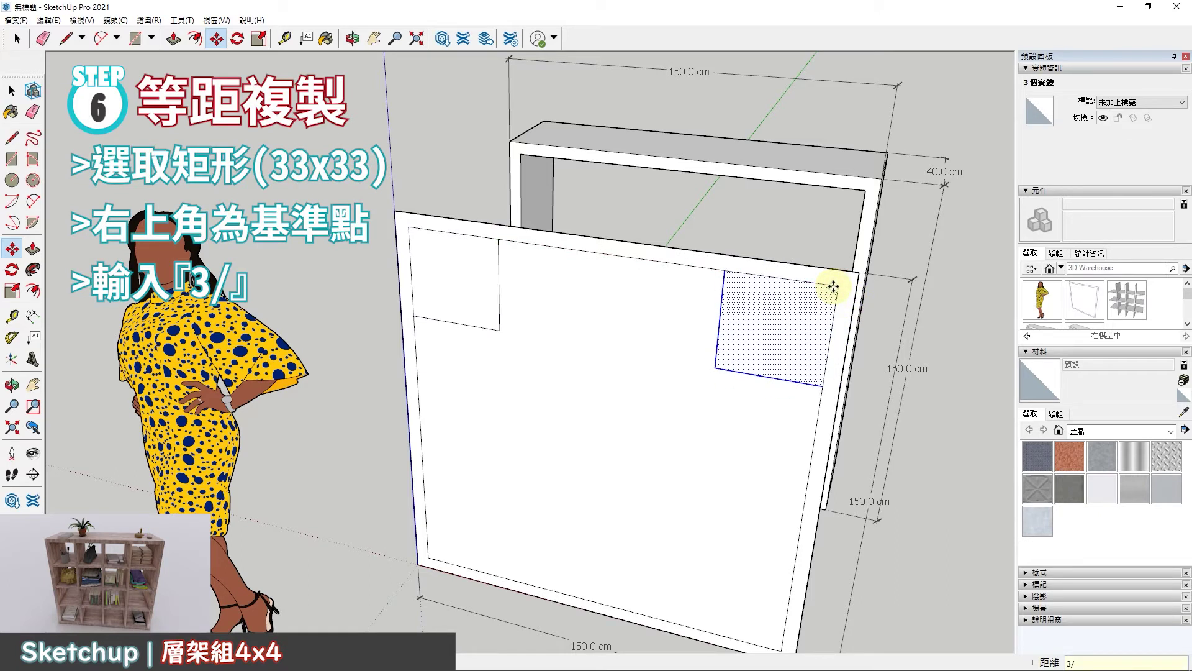
{"action": "key", "text": "Return"}
{"action": "key", "text": "space"}
{"action": "middle_click_drag", "start_coordinate": [697, 324], "coordinate": [686, 298]}
- Copy the four-square row to the panel's bottom with 3/ to complete the 4×4 grid
{"action": "left_click", "coordinate": [470, 269]}
{"action": "left_click", "coordinate": [536, 307], "text": "shift"}
{"action": "left_click", "coordinate": [640, 311], "text": "shift"}
{"action": "left_click", "coordinate": [755, 340], "text": "shift"}
{"action": "key", "text": "m"}
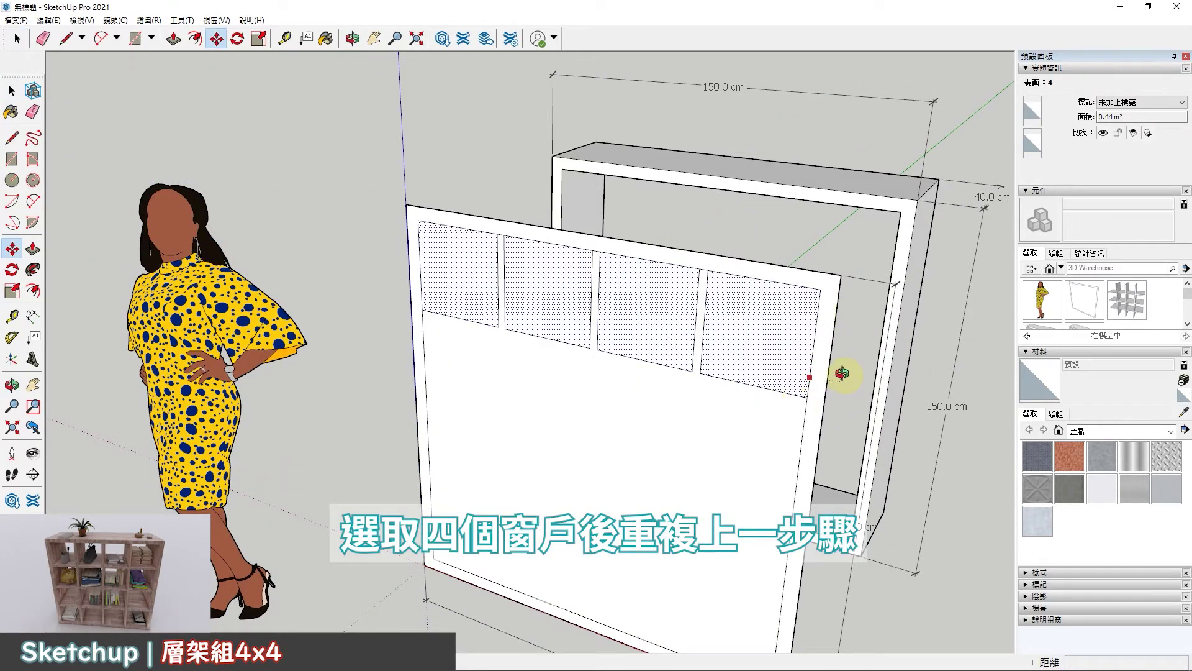
{"action": "scroll", "coordinate": [846, 376], "scroll_direction": "up", "scroll_amount": 3}
{"action": "left_click", "coordinate": [854, 247], "text": "ctrl"}
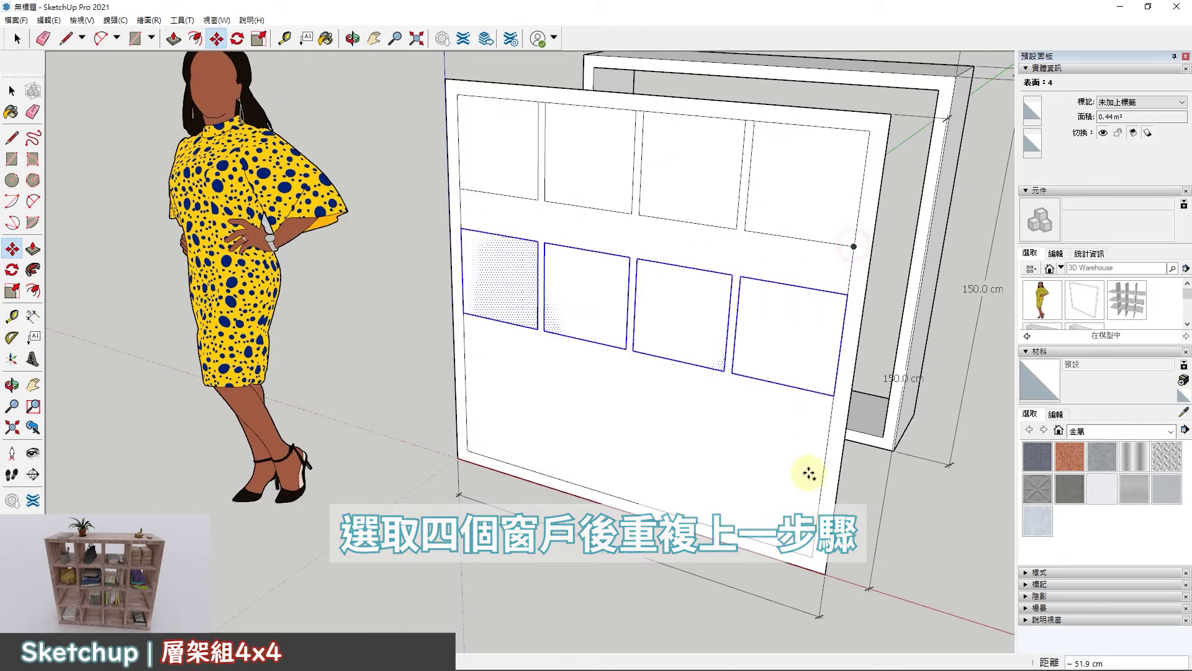
{"action": "left_click", "coordinate": [811, 553]}
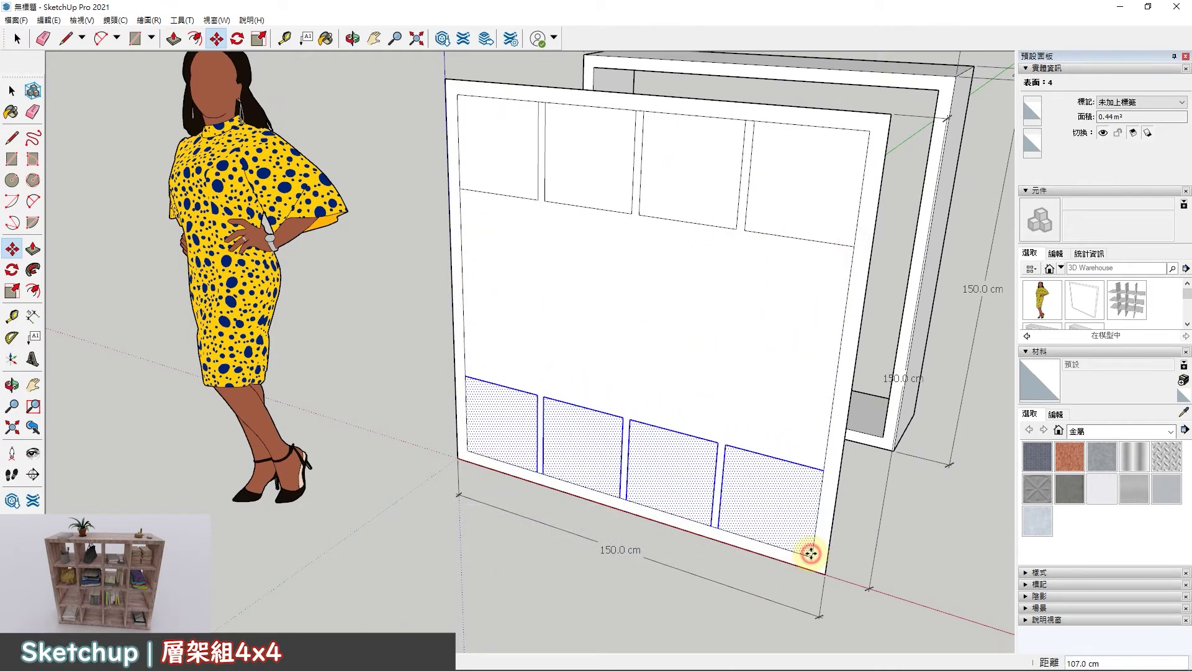
{"action": "type", "text": "3/"}
{"action": "key", "text": "Return"}
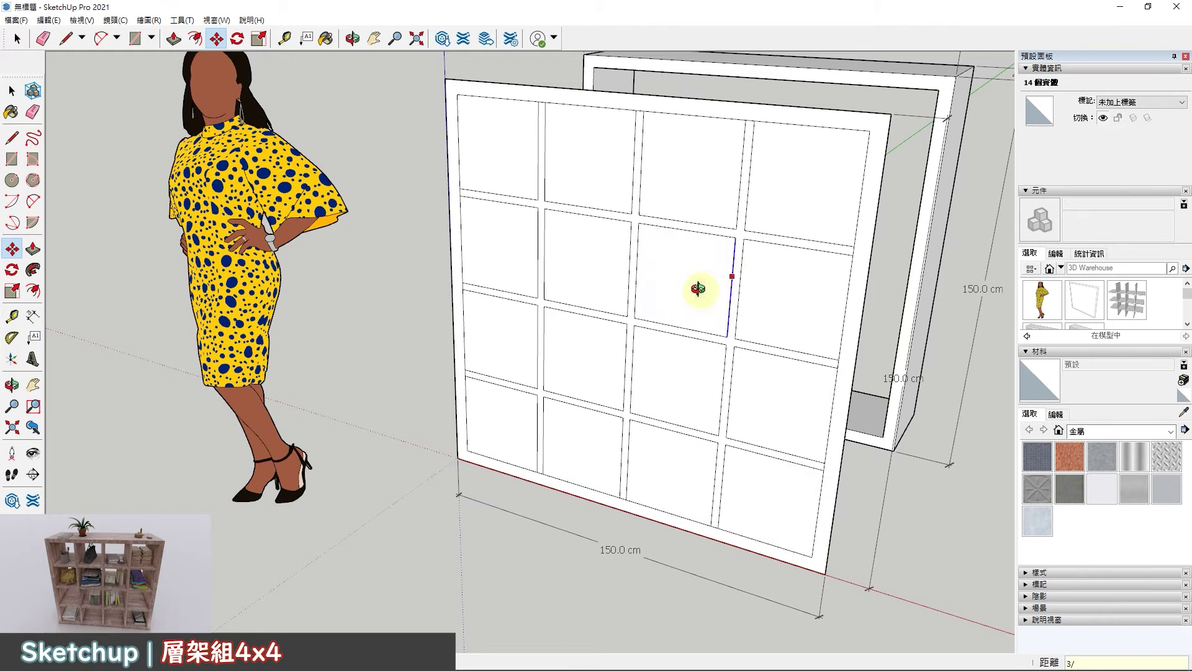
{"action": "middle_click_drag", "start_coordinate": [693, 286], "coordinate": [642, 330]}
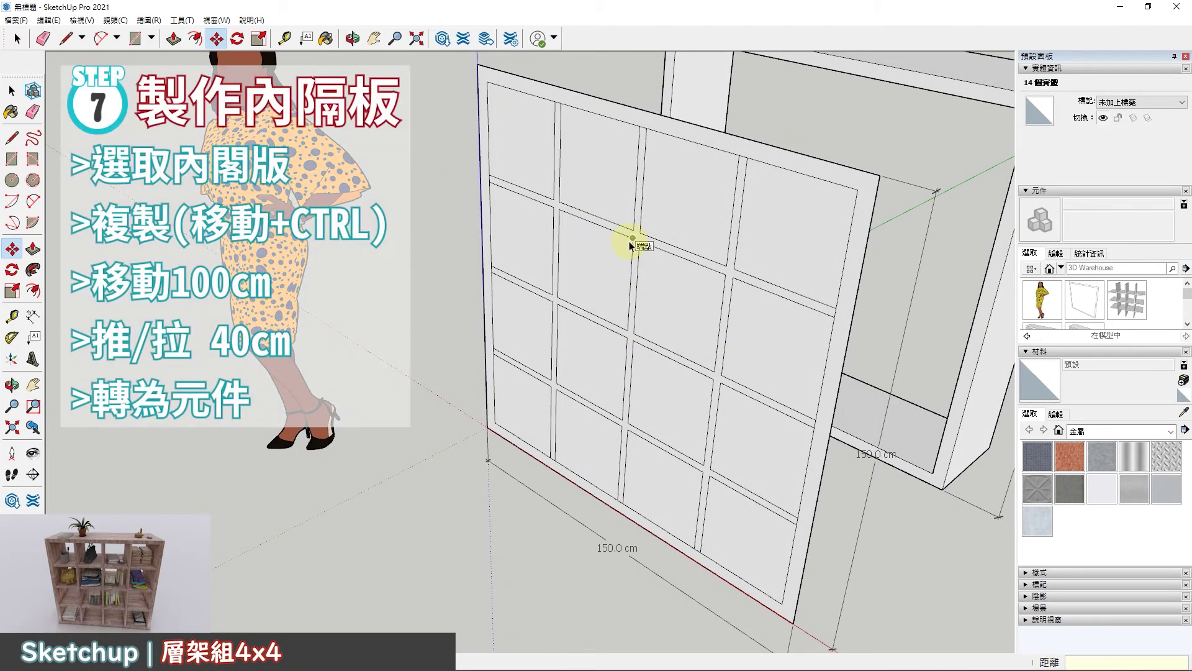
- Copy the grid divider strips 100 cm back into the frame
{"action": "key", "text": "space"}
{"action": "middle_click_drag", "start_coordinate": [628, 239], "coordinate": [496, 305]}
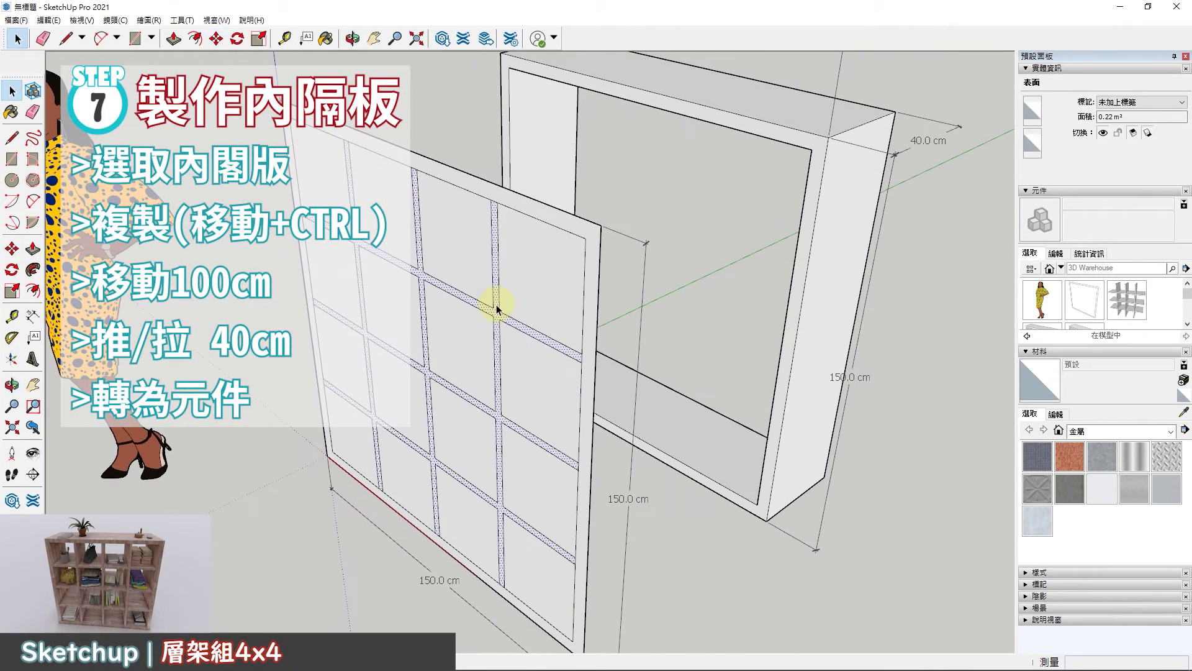
{"action": "key", "text": "m"}
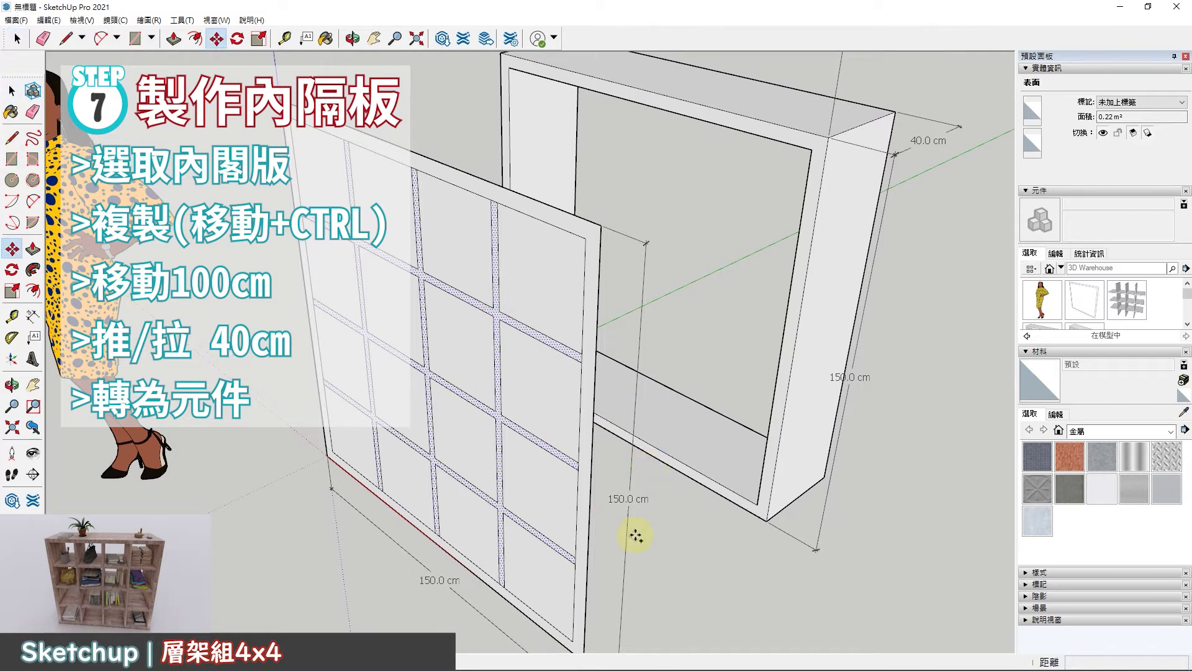
{"action": "left_click", "coordinate": [646, 531]}
{"action": "key", "text": "ctrl"}
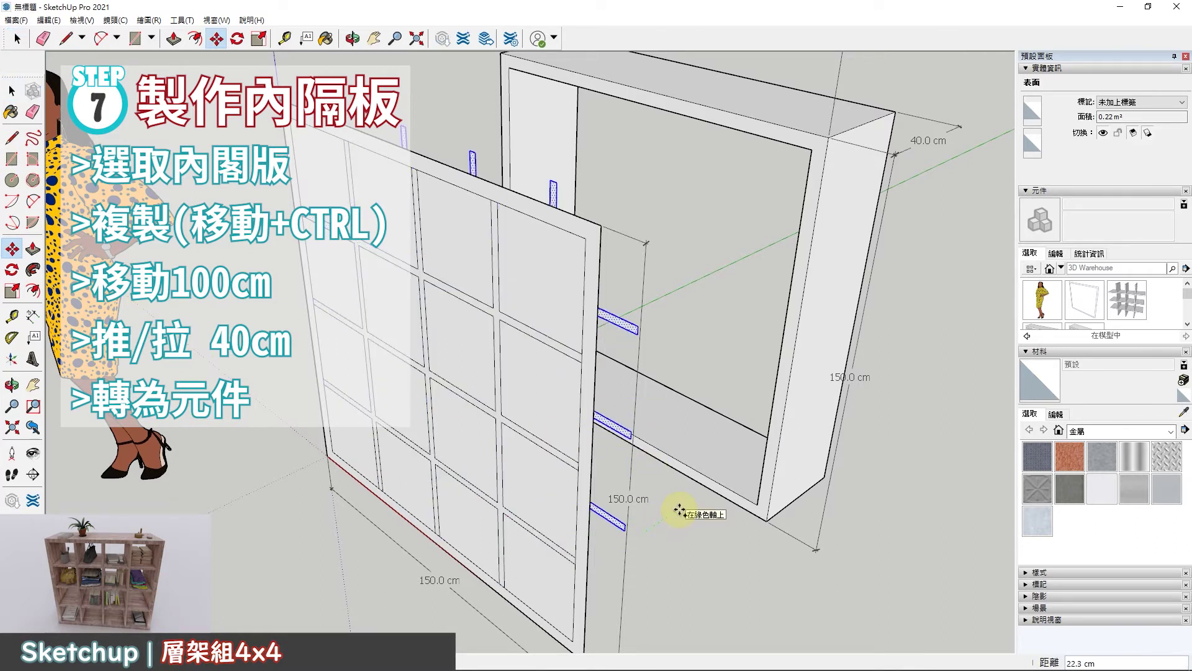
{"action": "key", "text": "Return"}
{"action": "key", "text": "space"}
- Push/pull the copied strips 40 cm deep and make the dividers a component
{"action": "mouse_move", "coordinate": [818, 274]}
{"action": "middle_mouse_down"}
{"action": "mouse_move", "coordinate": [758, 293]}
{"action": "mouse_move", "coordinate": [736, 245]}
{"action": "middle_mouse_up"}
{"action": "key", "text": "p"}
{"action": "left_click", "coordinate": [719, 232]}
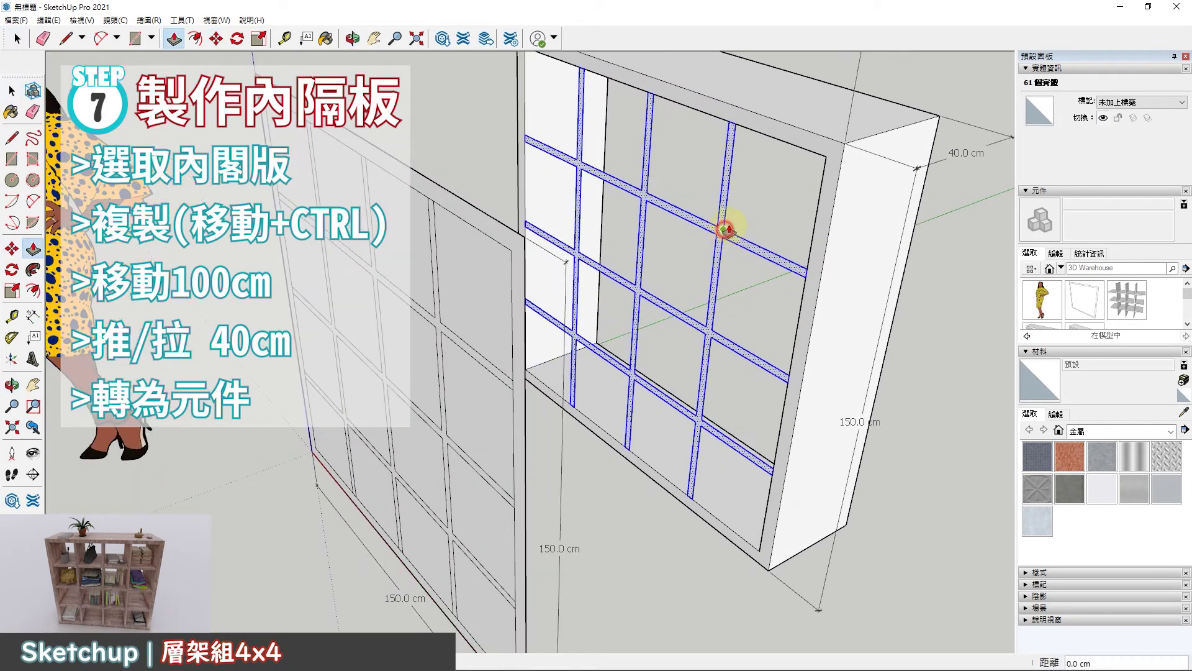
{"action": "type", "text": "40"}
{"action": "key", "text": "Return"}
{"action": "key", "text": "space"}
{"action": "mouse_move", "coordinate": [719, 247]}
{"action": "middle_mouse_down"}
{"action": "mouse_move", "coordinate": [793, 234]}
{"action": "mouse_move", "coordinate": [757, 207]}
{"action": "middle_mouse_up"}
{"action": "triple_click", "coordinate": [756, 207]}
{"action": "key", "text": "g"}
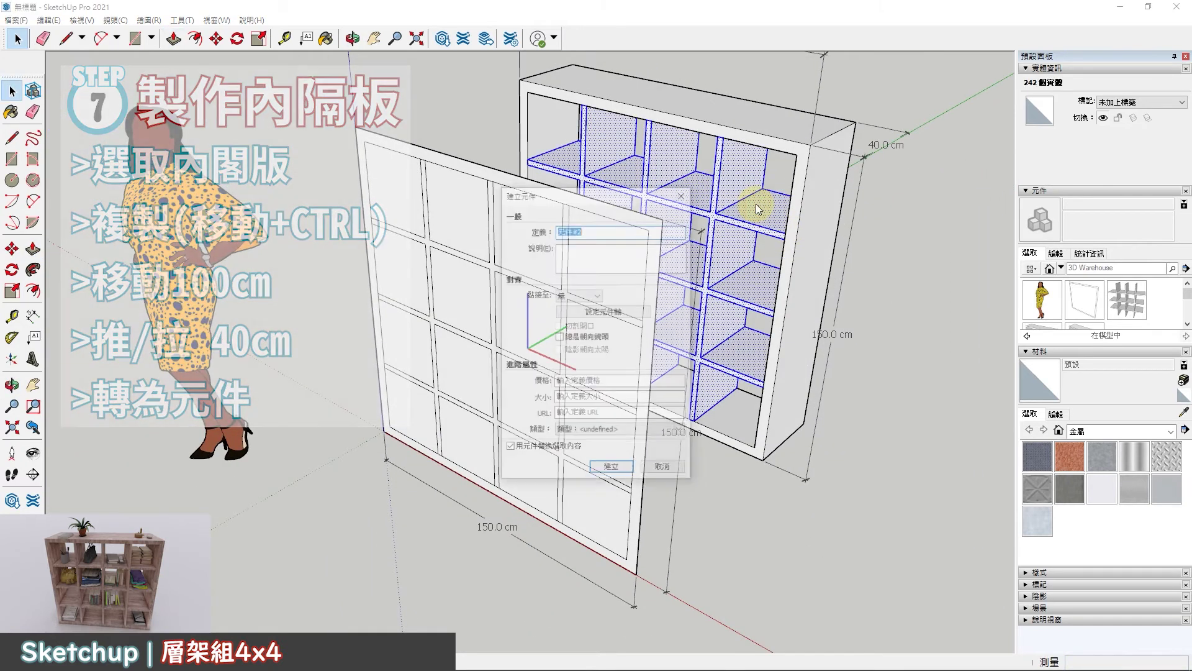
{"action": "key", "text": "Return"}
- Delete the original grid panel and move the whole shelf so its corner sits at the origin
{"action": "triple_click", "coordinate": [467, 222]}
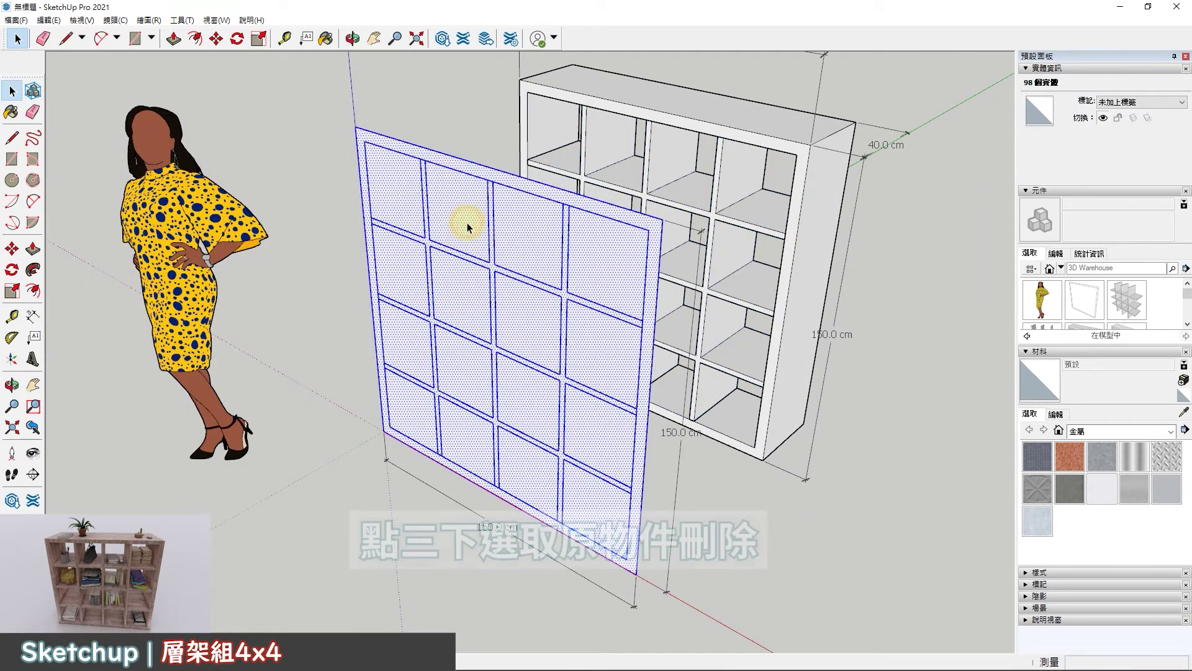
{"action": "key", "text": "Delete"}
{"action": "mouse_move", "coordinate": [433, 355]}
{"action": "middle_mouse_down"}
{"action": "mouse_move", "coordinate": [431, 458]}
{"action": "mouse_move", "coordinate": [624, 448]}
{"action": "mouse_move", "coordinate": [532, 399]}
{"action": "mouse_move", "coordinate": [761, 415]}
{"action": "mouse_move", "coordinate": [757, 387]}
{"action": "middle_mouse_up"}
{"action": "key", "text": "space"}
{"action": "left_click_drag", "start_coordinate": [798, 147], "coordinate": [466, 474]}
{"action": "key", "text": "m"}
{"action": "left_click", "coordinate": [494, 434]}
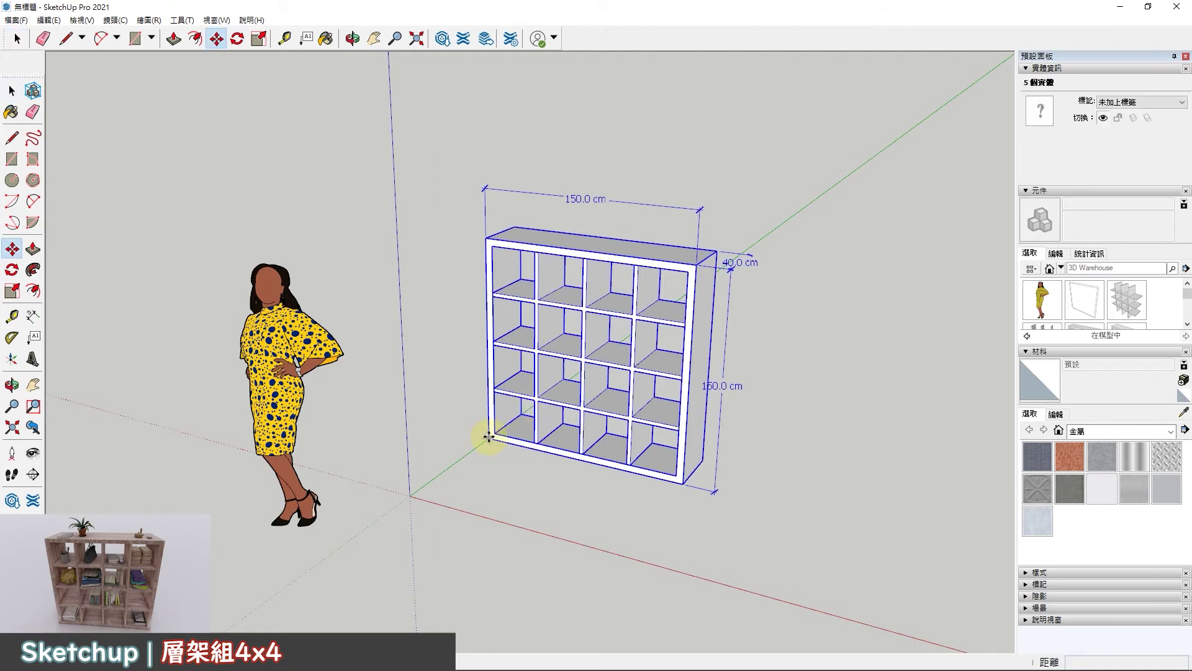
{"action": "left_click", "coordinate": [410, 495]}
{"action": "key", "text": "space"}
{"action": "left_click", "coordinate": [719, 461]}
{"action": "scroll", "coordinate": [647, 376], "scroll_direction": "up", "scroll_amount": 1}
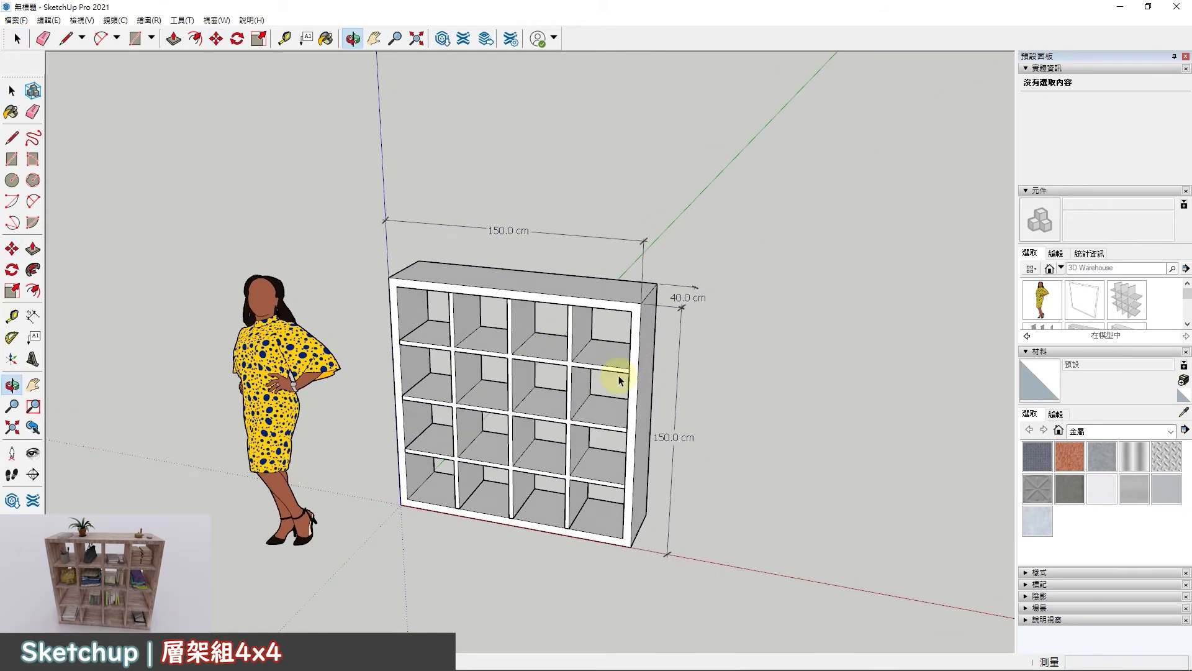
{"action": "scroll", "coordinate": [590, 373], "scroll_direction": "up", "scroll_amount": 1}
{"action": "scroll", "coordinate": [543, 381], "scroll_direction": "up", "scroll_amount": 3}
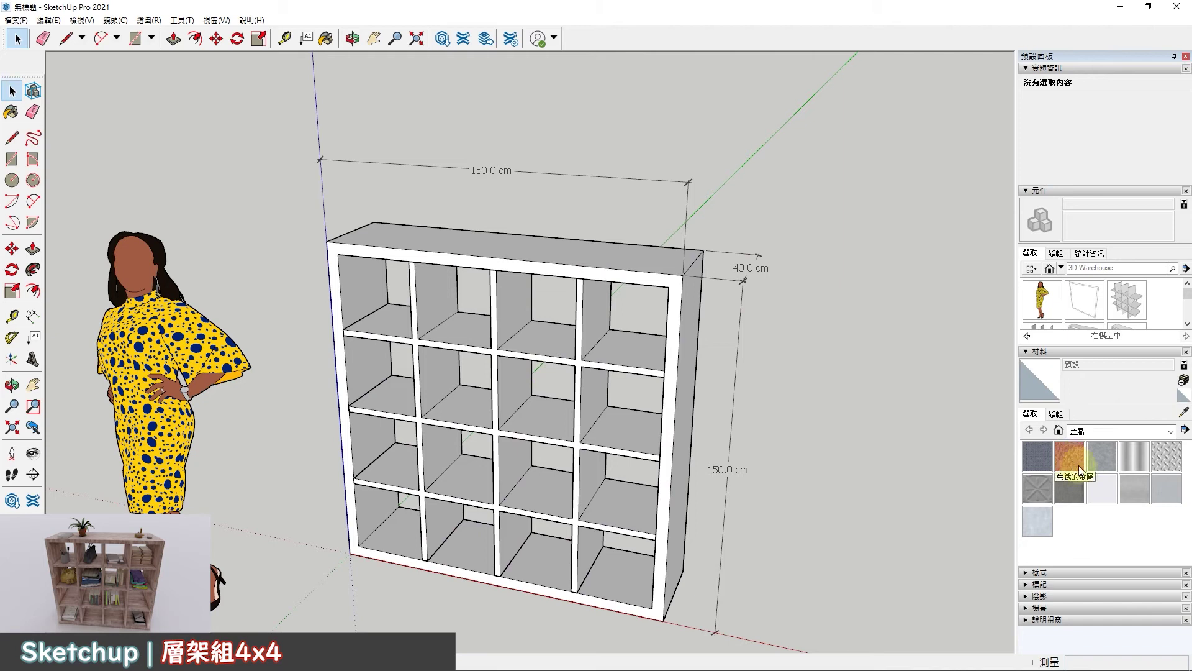
- Paint the inner dividers and outer frame with the Wood category's light wood floor material (淺色木地板)
{"action": "left_click", "coordinate": [1112, 419]}
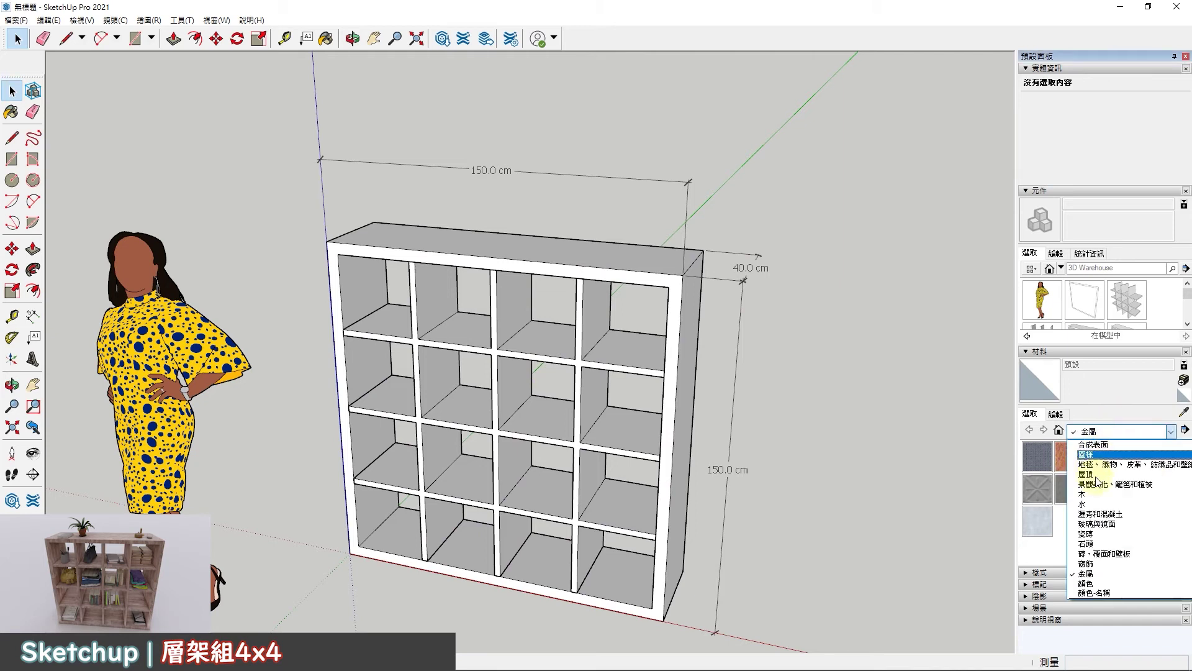
{"action": "left_click", "coordinate": [1094, 500]}
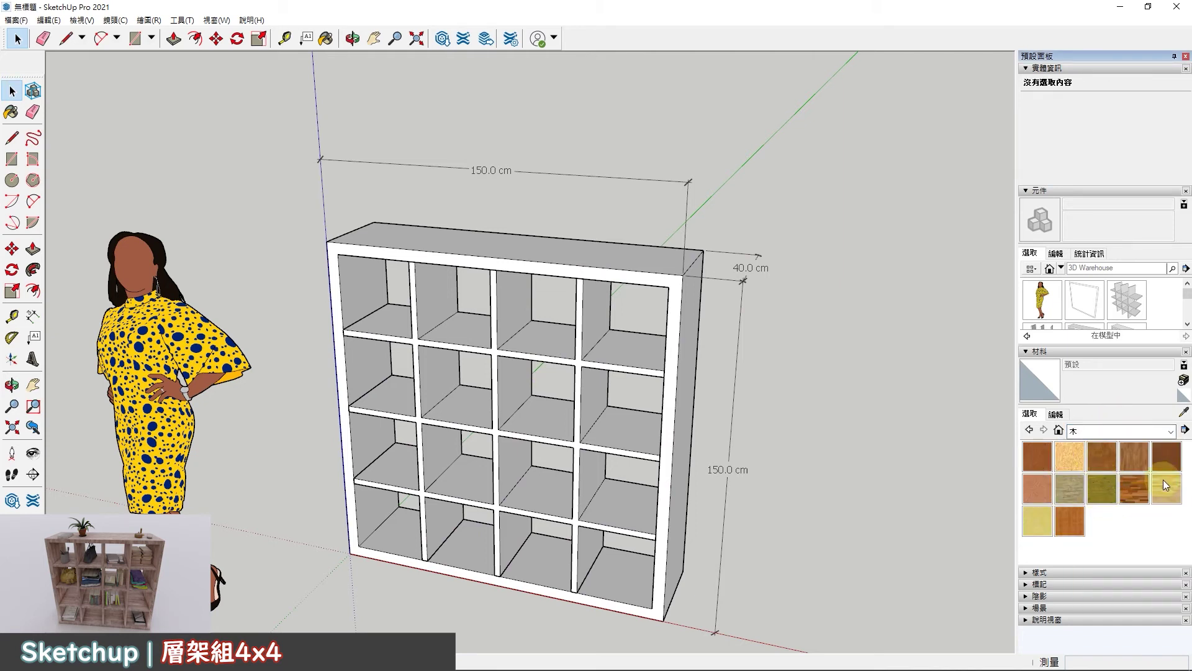
{"action": "left_click", "coordinate": [1169, 497]}
{"action": "left_click", "coordinate": [605, 360]}
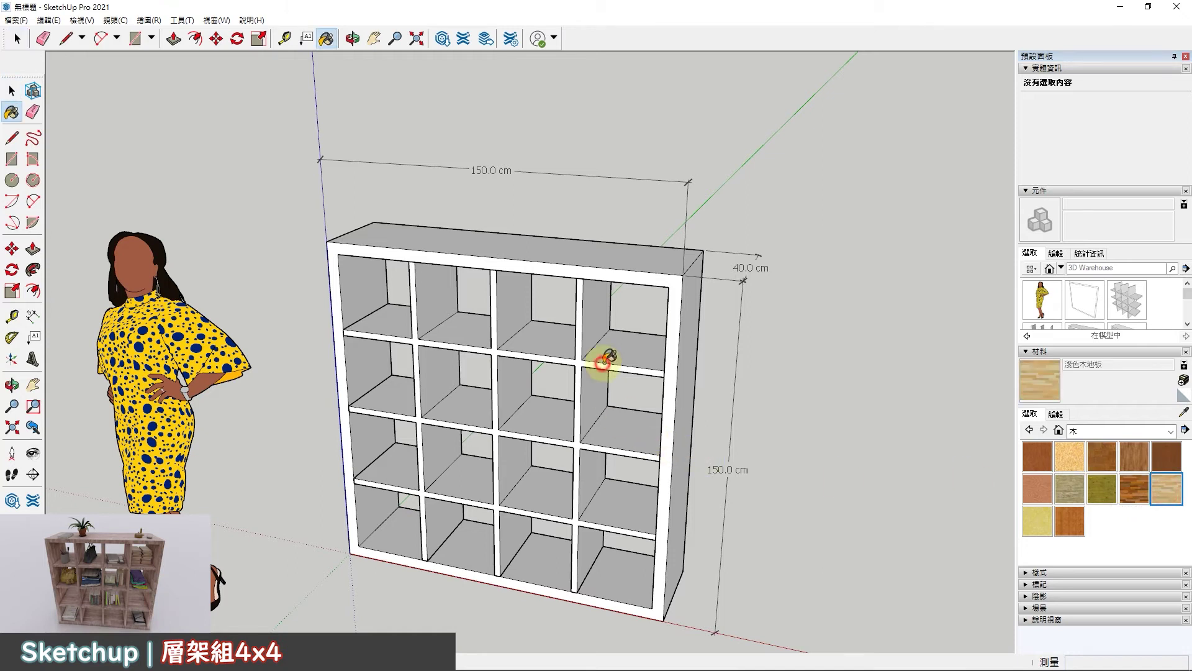
{"action": "left_click", "coordinate": [678, 311]}
{"action": "key", "text": "o"}
{"action": "mouse_move", "coordinate": [788, 429]}
{"action": "left_mouse_down"}
{"action": "mouse_move", "coordinate": [724, 413]}
{"action": "mouse_move", "coordinate": [772, 414]}
{"action": "mouse_move", "coordinate": [761, 399]}
{"action": "left_mouse_up"}
{"action": "key", "text": "space"}
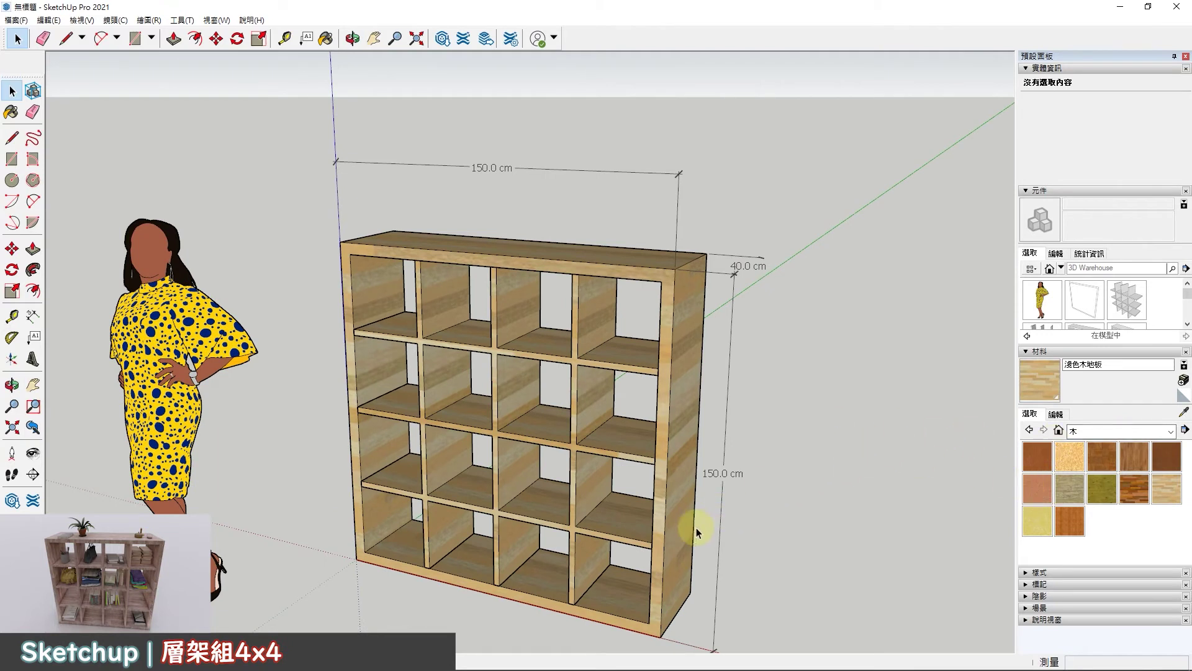
{"action": "middle_click_drag", "start_coordinate": [639, 511], "coordinate": [674, 486], "text": "shift"}
{"action": "key", "text": "space"}
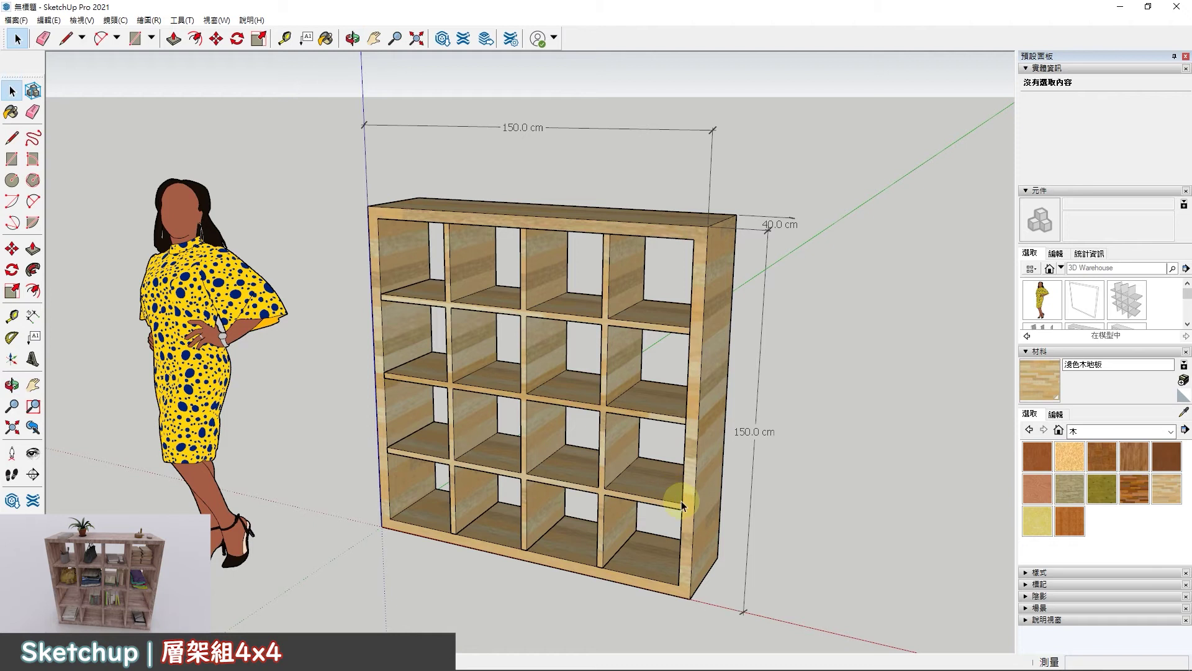